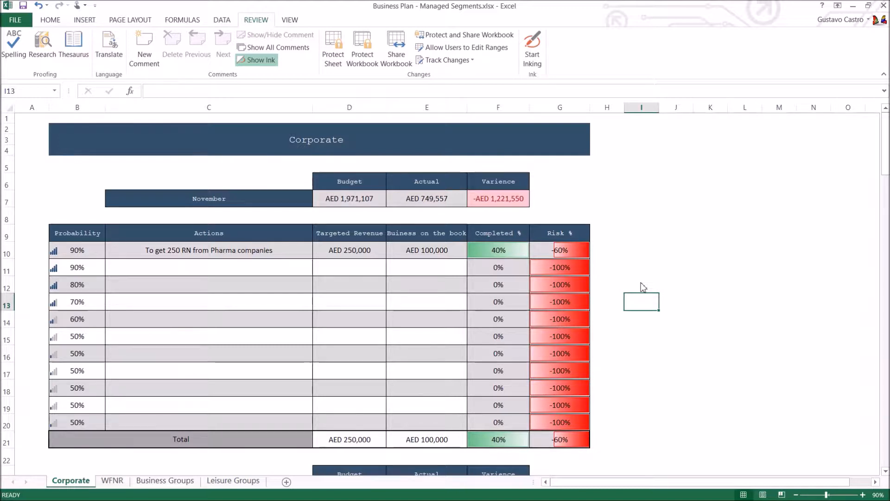
Step: Look through the WFNR, Business Groups and Leisure Groups sheets, finishing at the November section of Leisure Groups
left_click(655, 248)
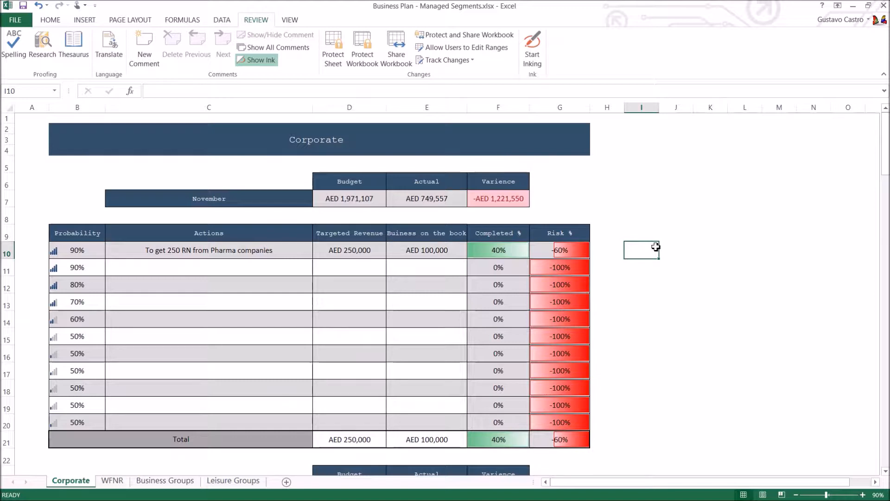
left_click(113, 484)
left_click(76, 485)
left_click(109, 482)
left_click(150, 482)
left_click(233, 480)
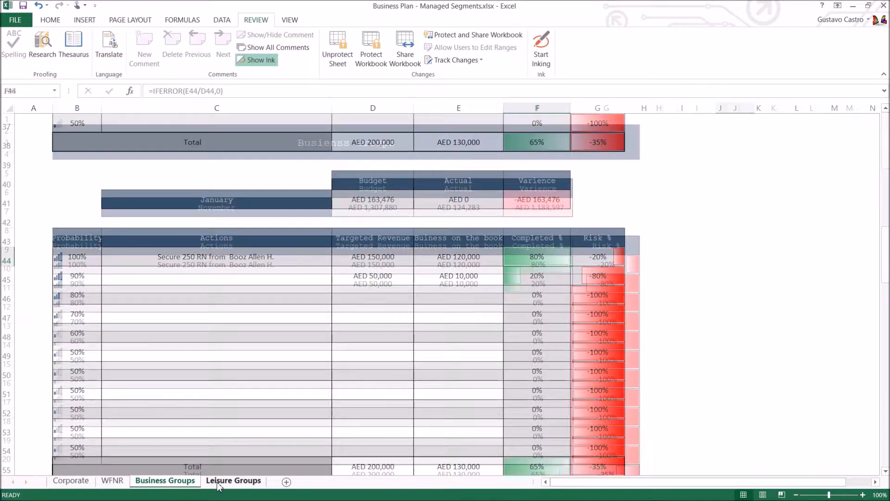
left_click(641, 329)
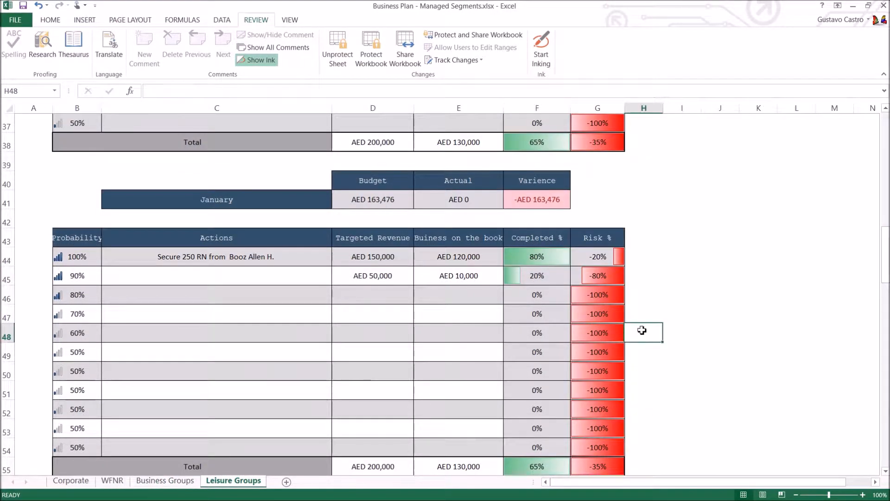
scroll(640, 329, "up", 8)
scroll(640, 329, "up", 5)
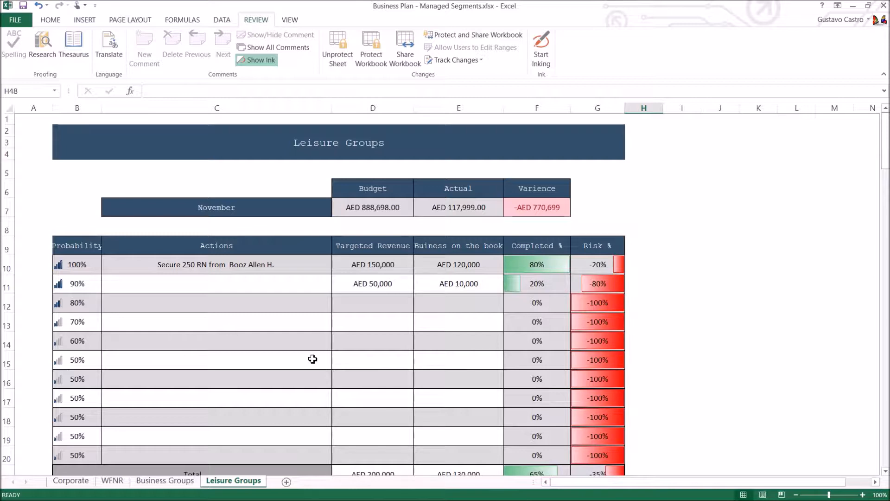
Step: Review all four segment sheets in turn, from Corporate to Leisure Groups, and return to the Corporate sheet
left_click(86, 482)
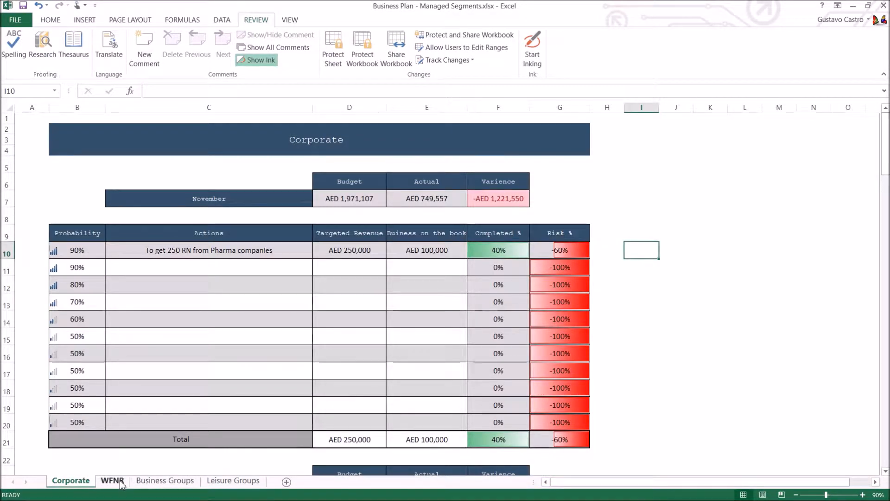
left_click(121, 482)
left_click(162, 482)
left_click(218, 482)
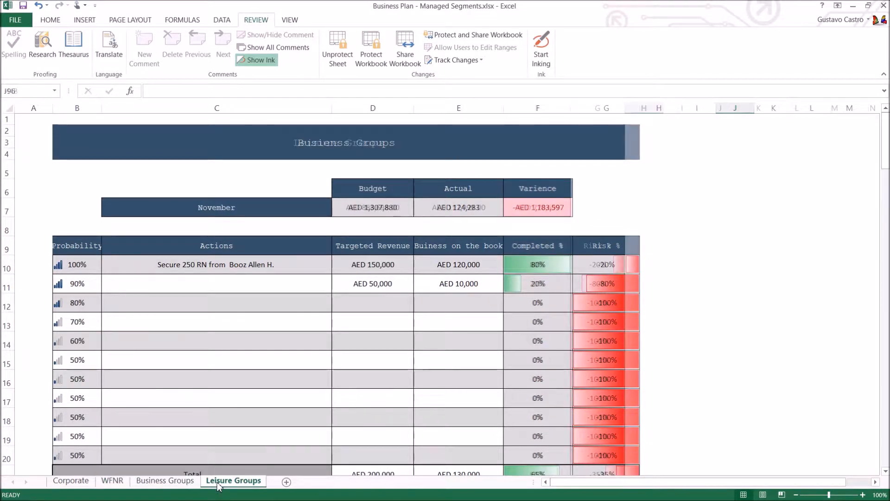
left_click(164, 481)
left_click(113, 482)
left_click(71, 482)
left_click(645, 319)
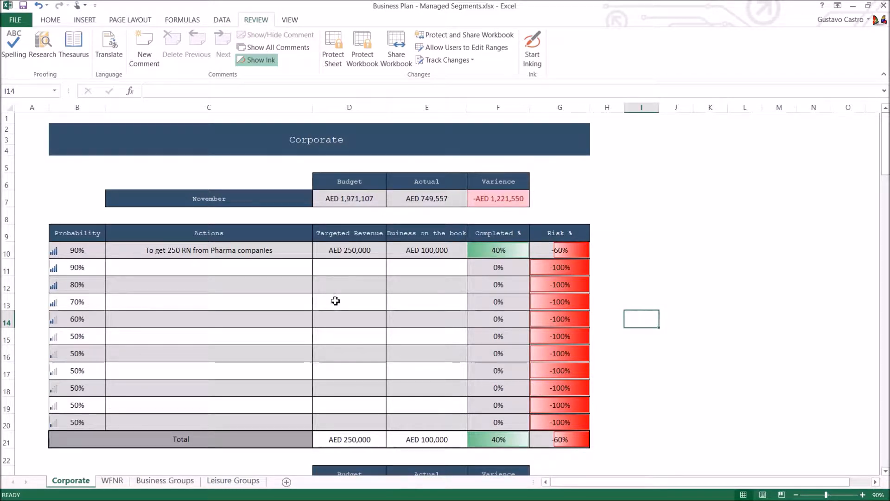
Step: Examine the monthly tables on the Corporate sheet from November through April, and return to the November section
left_click(260, 200)
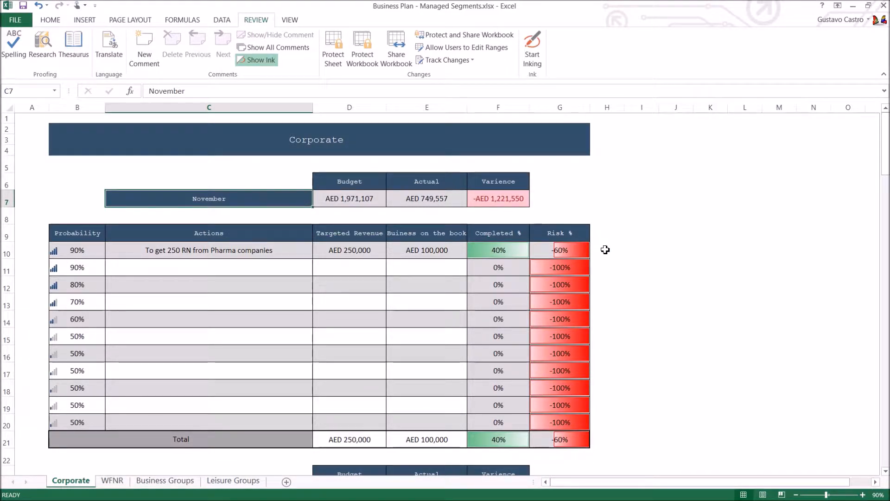
scroll(605, 249, "down", 7)
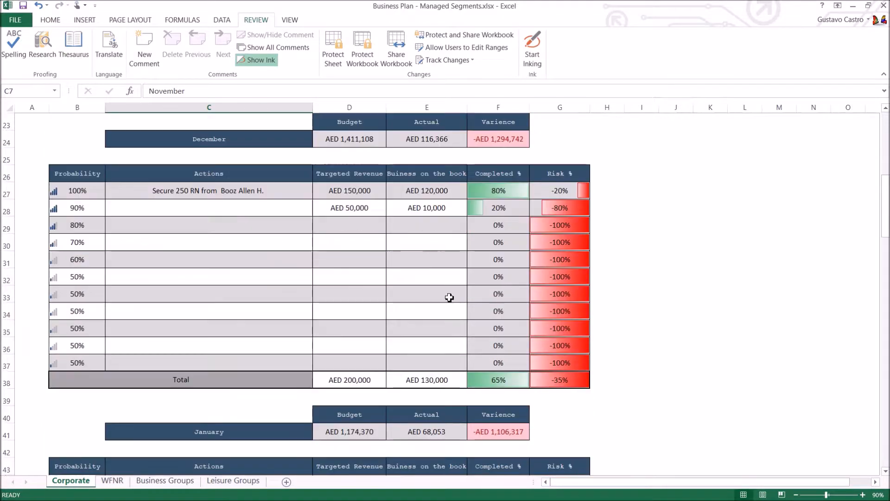
scroll(449, 297, "down", 7)
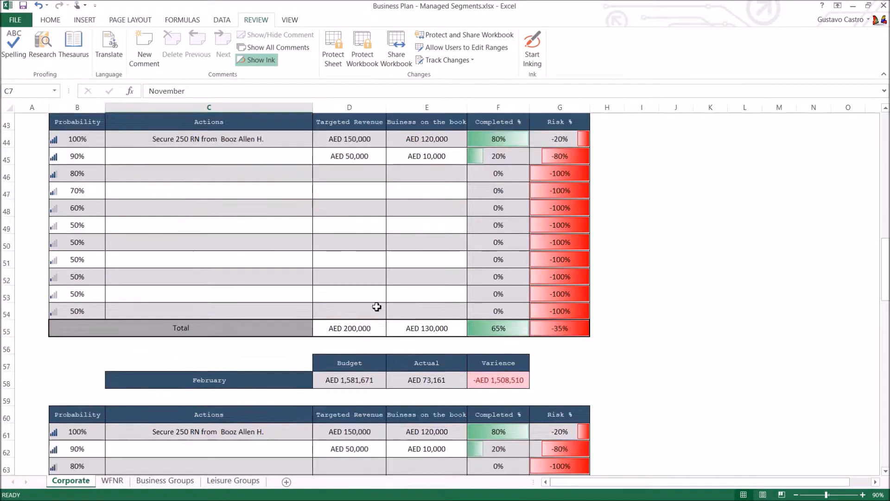
scroll(376, 307, "down", 10)
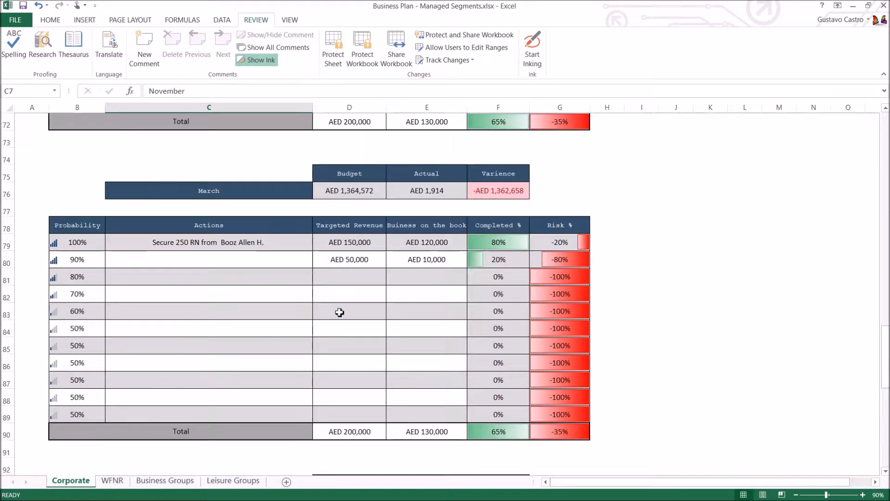
scroll(340, 312, "down", 2)
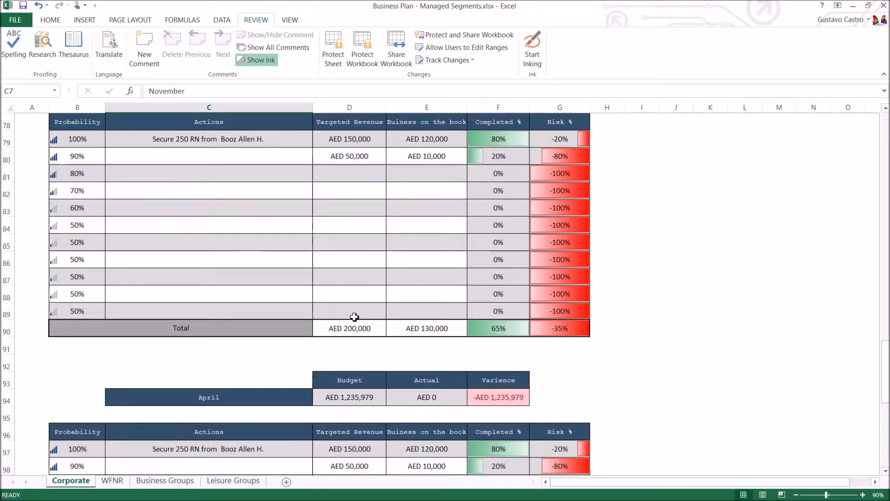
scroll(354, 317, "down", 2)
left_click_drag(885, 387, 875, 109)
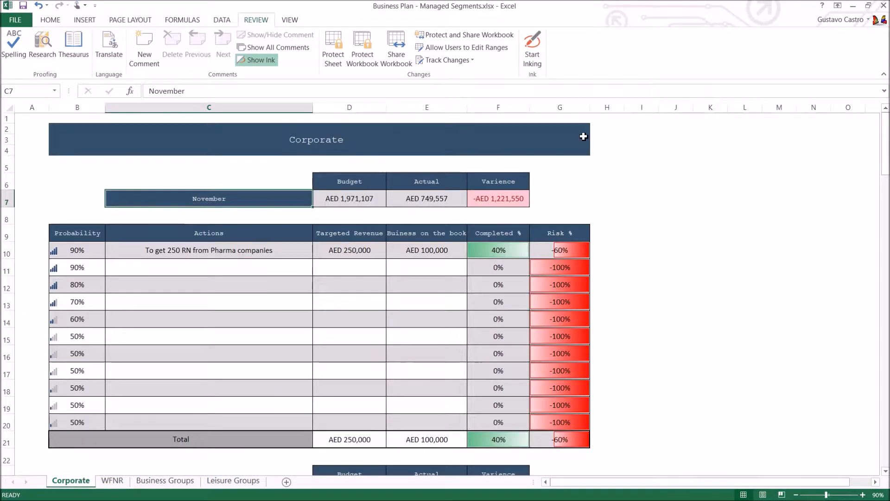
Step: Examine November's Budget, Actual and Varience figures in the Corporate summary block
left_click(354, 200)
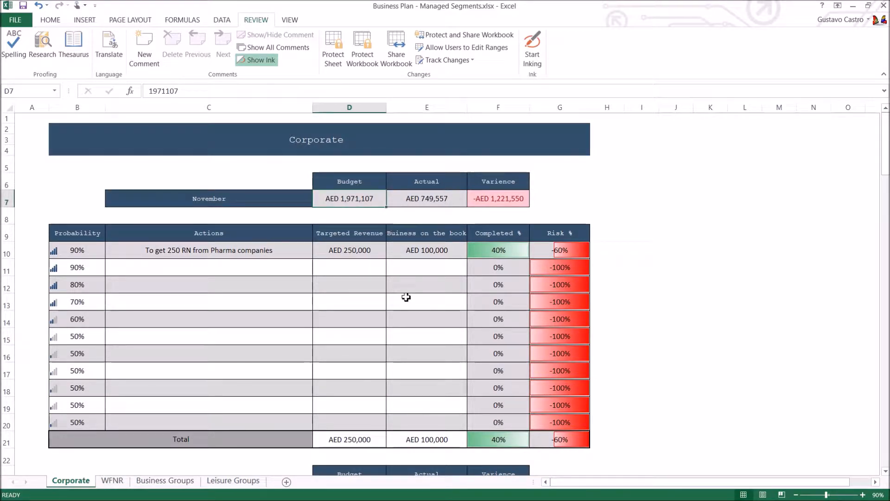
scroll(406, 297, "down", 1)
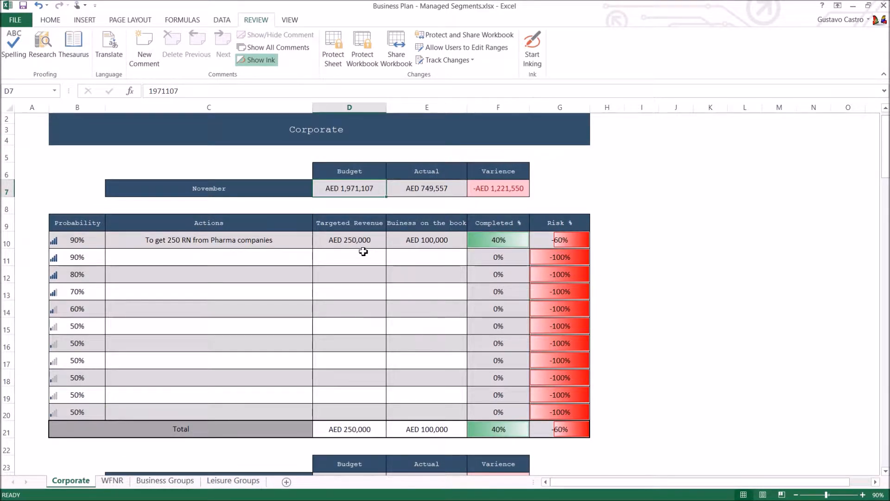
left_click(421, 185)
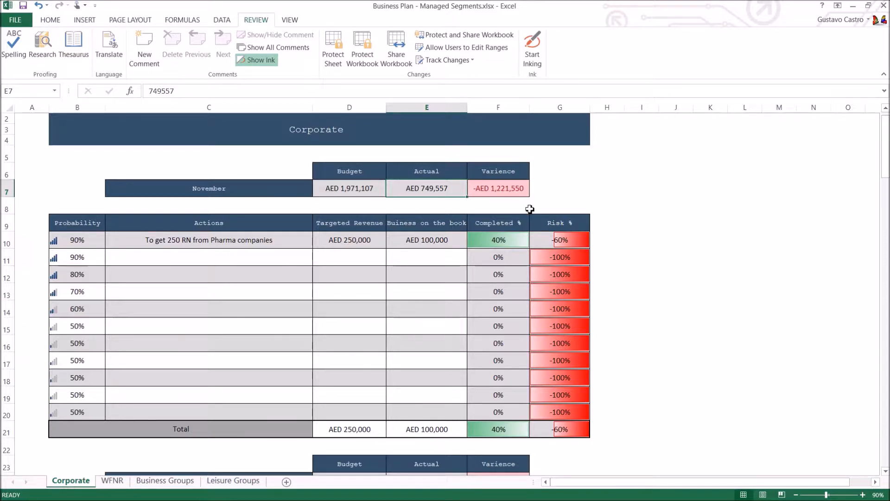
left_click(522, 189)
left_click(586, 190)
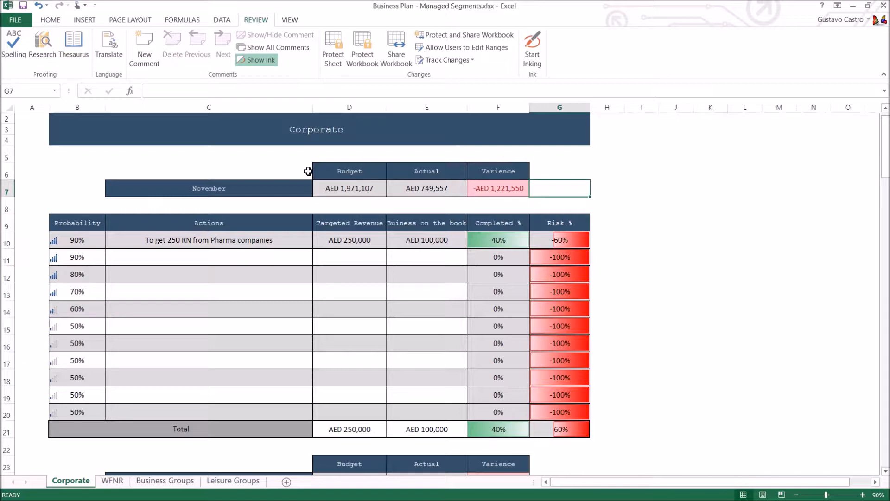
left_click_drag(234, 170, 501, 190)
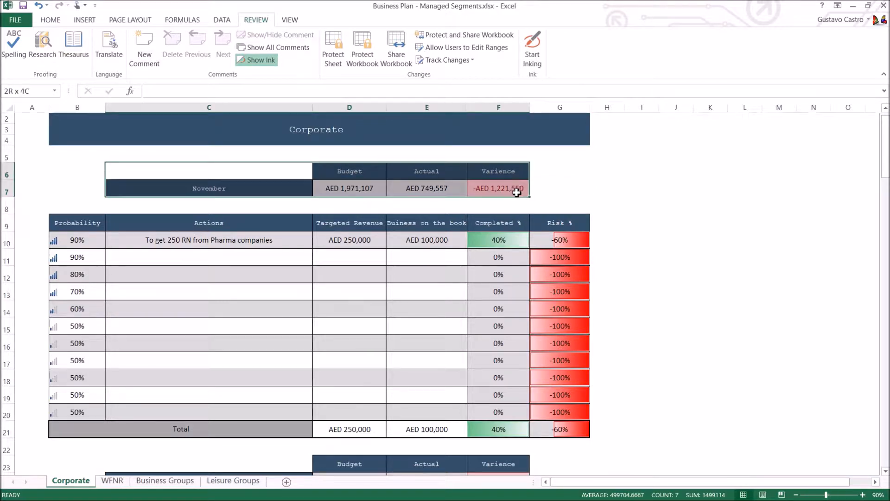
left_click(592, 189)
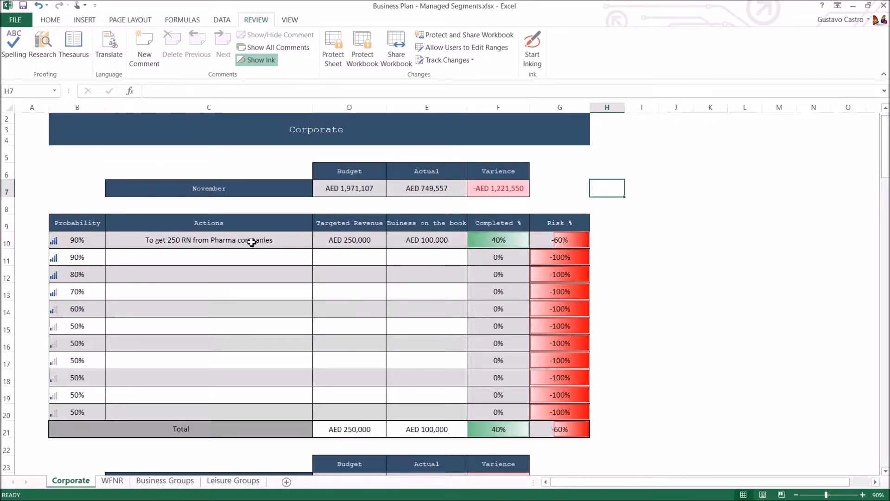
Step: Examine the probability, action, targeted revenue and business on the book of the Pharma companies row
left_click(88, 238)
left_click(191, 243)
left_click(372, 240)
key("Right")
Step: Set the probability of the Pharma companies action in B10 to 100%
left_click(74, 240)
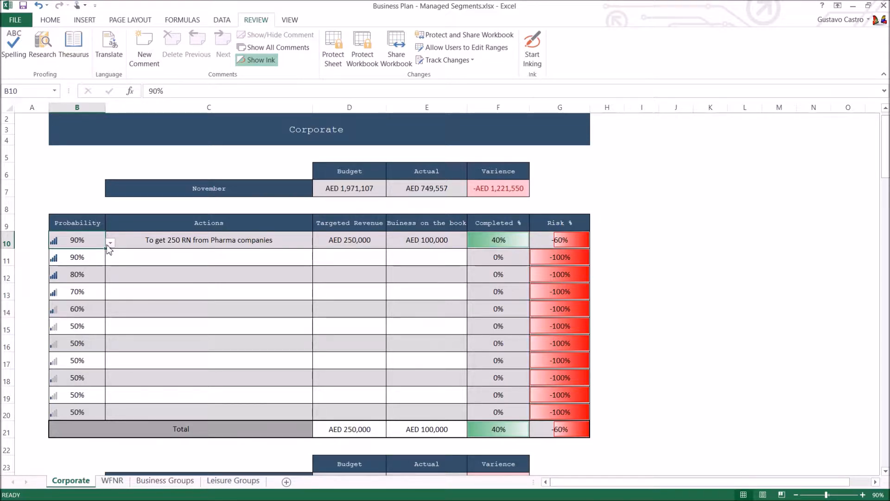
scroll(109, 249, "up", 1)
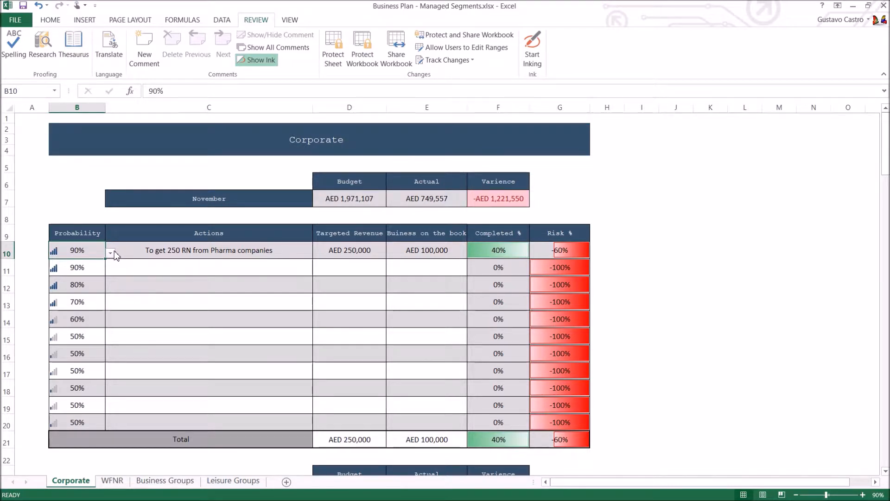
left_click(111, 252)
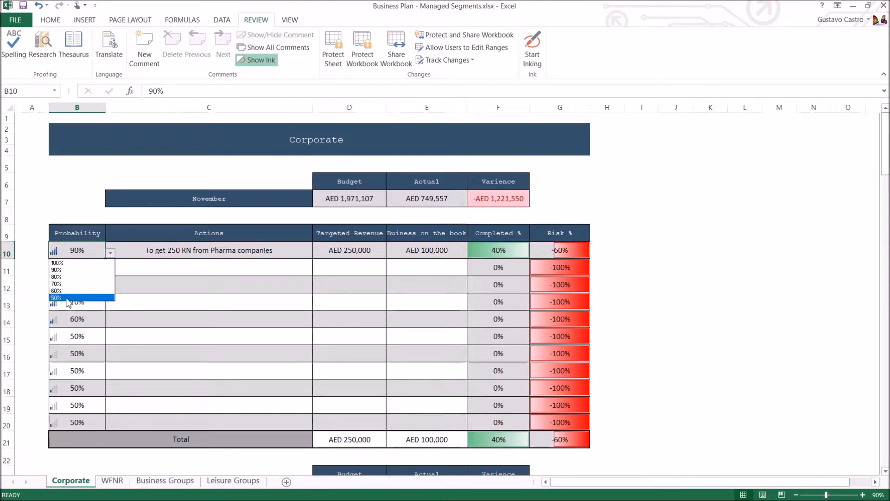
left_click(74, 262)
Step: Set the probability in B15 to 60% and check the available probability options
left_click(78, 319)
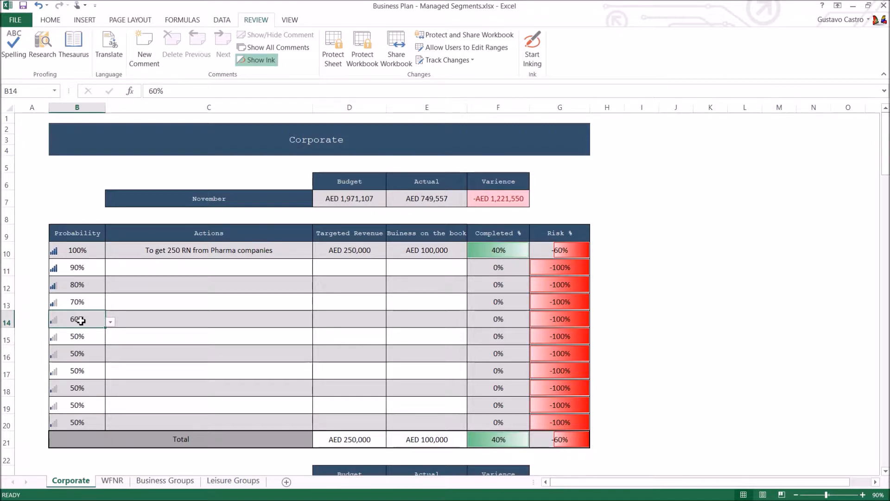
left_click(74, 337)
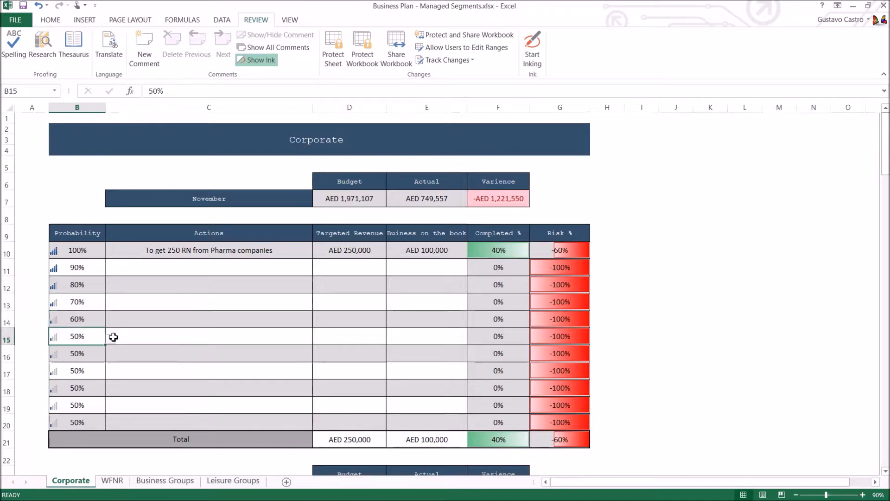
left_click(111, 338)
left_click(69, 375)
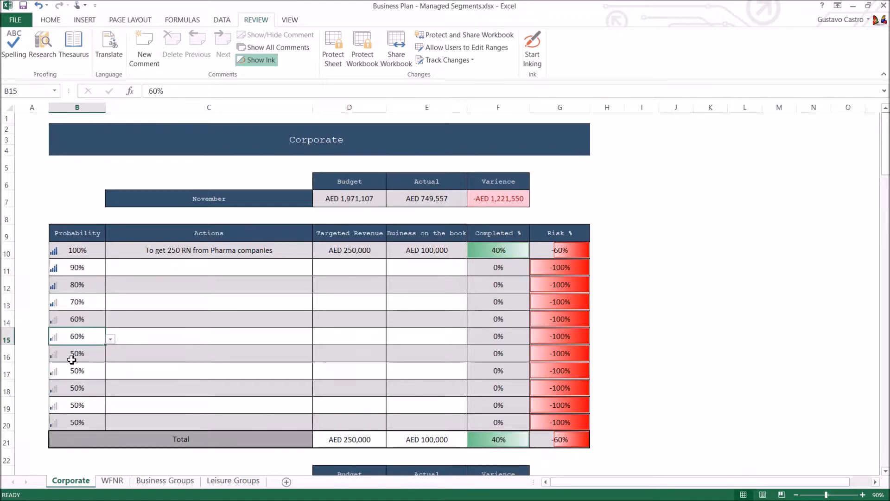
left_click(110, 340)
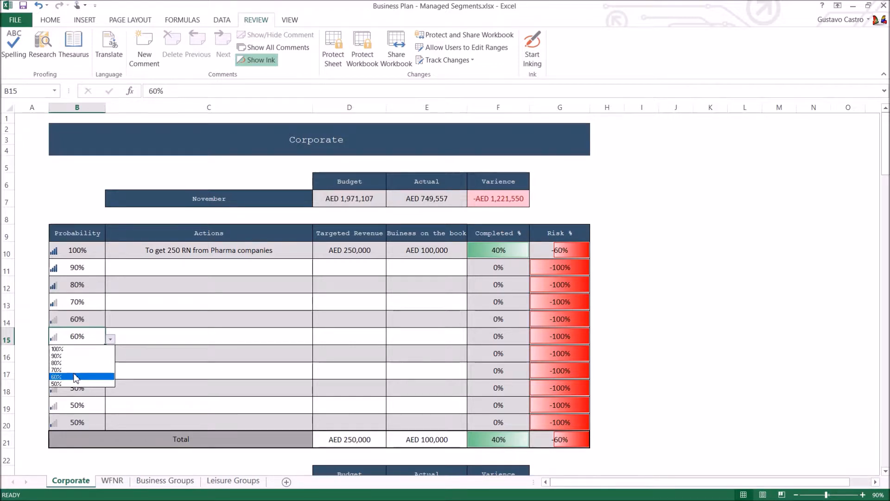
left_click(216, 258)
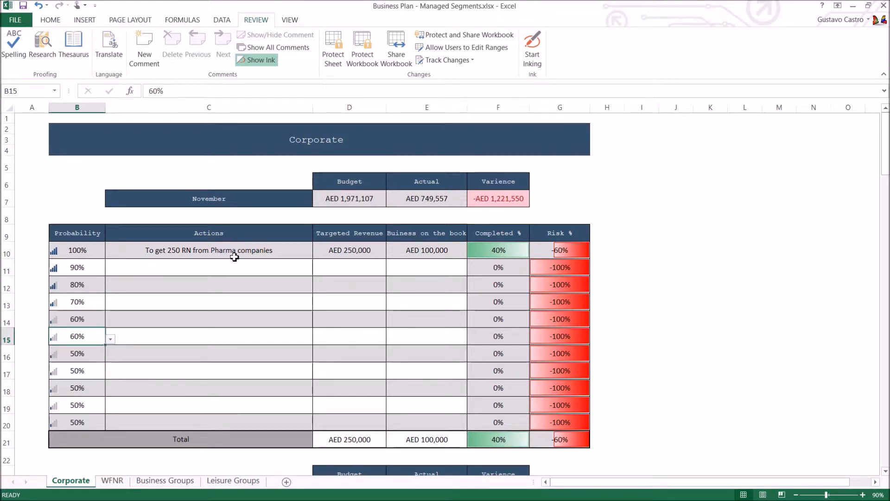
Step: Enter the action "Get 1000 RN from government" in C11, below the Pharma companies action
left_click(234, 257)
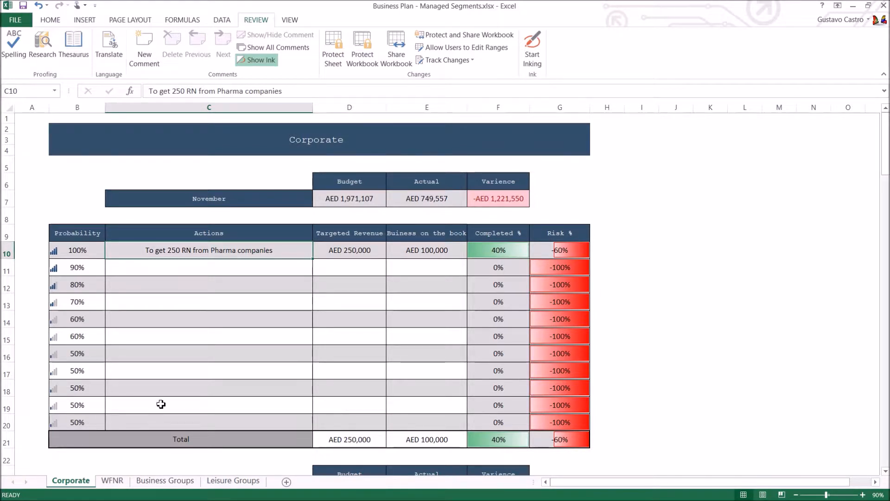
left_click(118, 270)
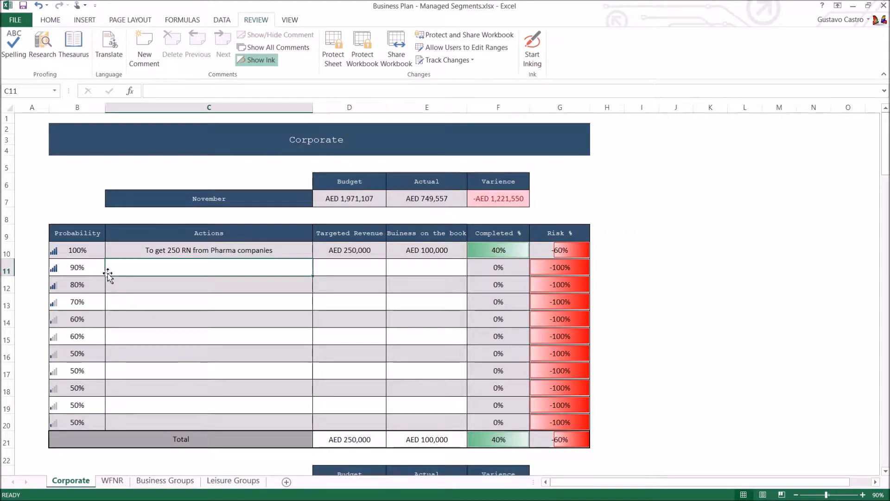
type("Get 1000 RN")
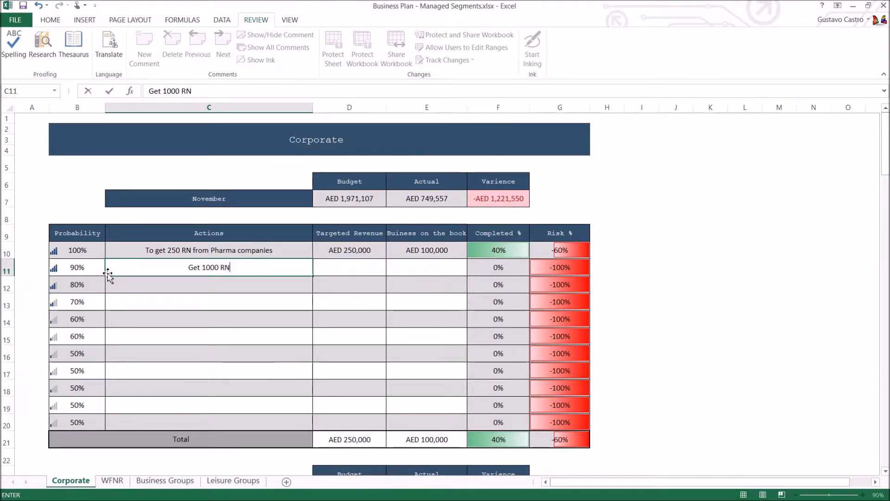
type(" from government")
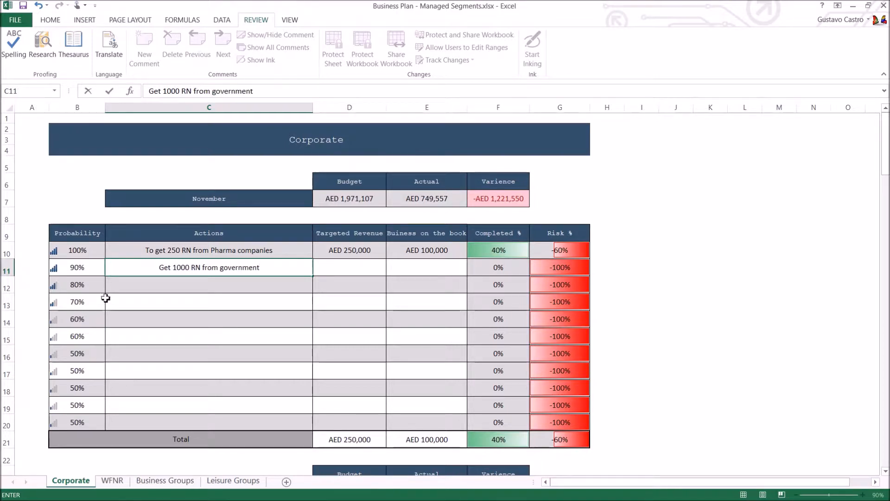
Step: Set the probability of the government action in B11 to 50%
left_click(104, 268)
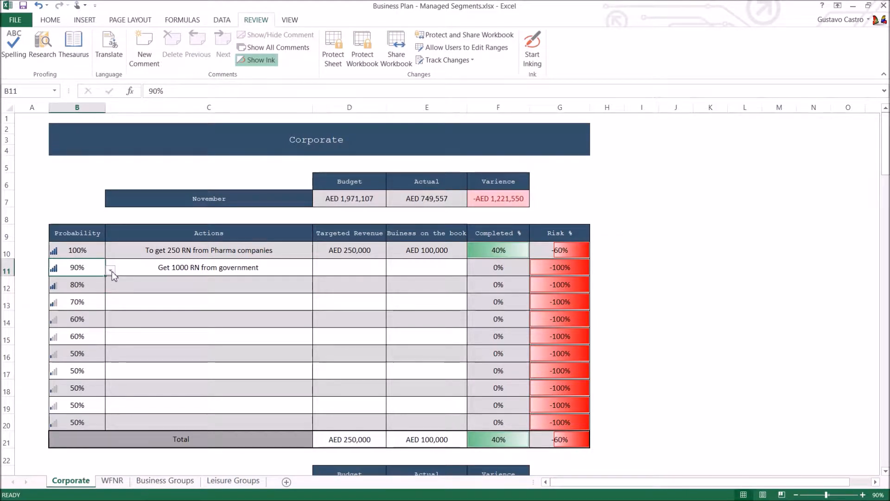
left_click(111, 270)
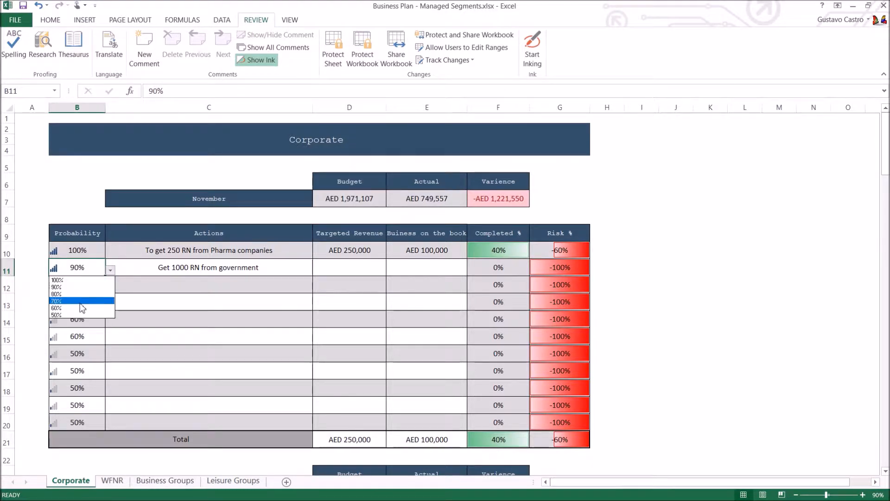
left_click(79, 315)
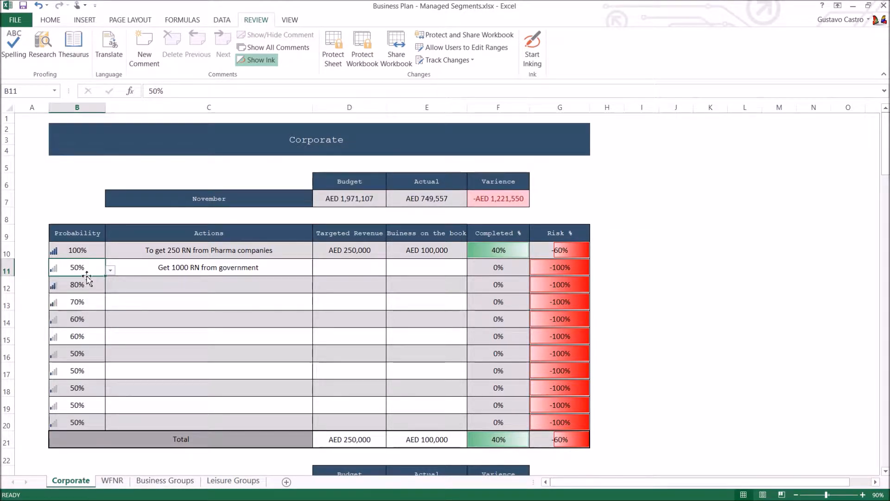
left_click(135, 273)
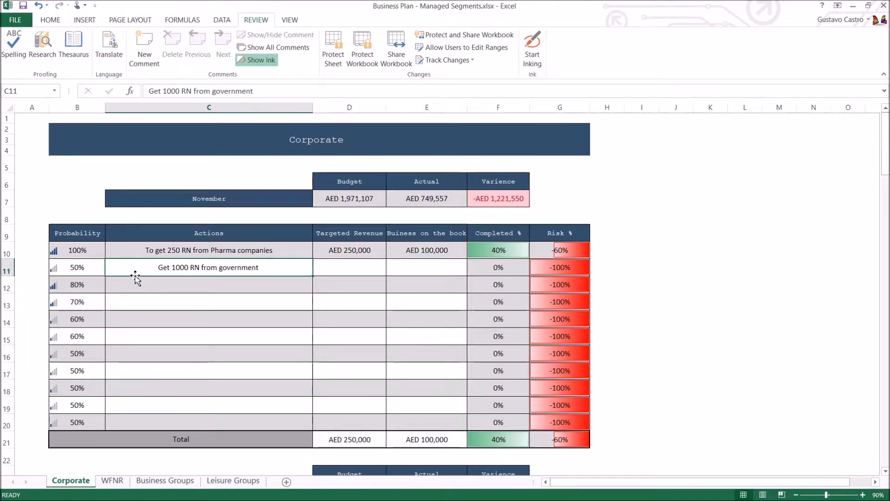
Step: Clear the Pharma companies action in C10 and the government action in C11
key("Up")
key("Up")
left_click(102, 251)
left_click(155, 251)
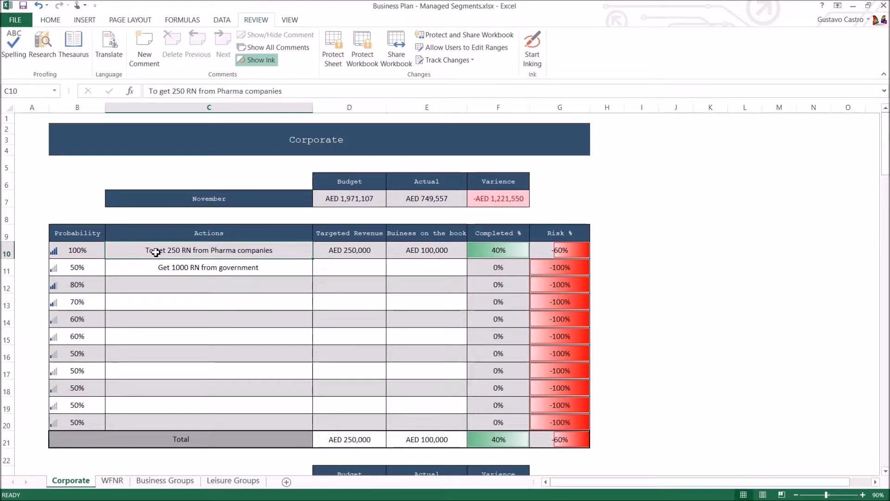
type("jndvsnvsnvo")
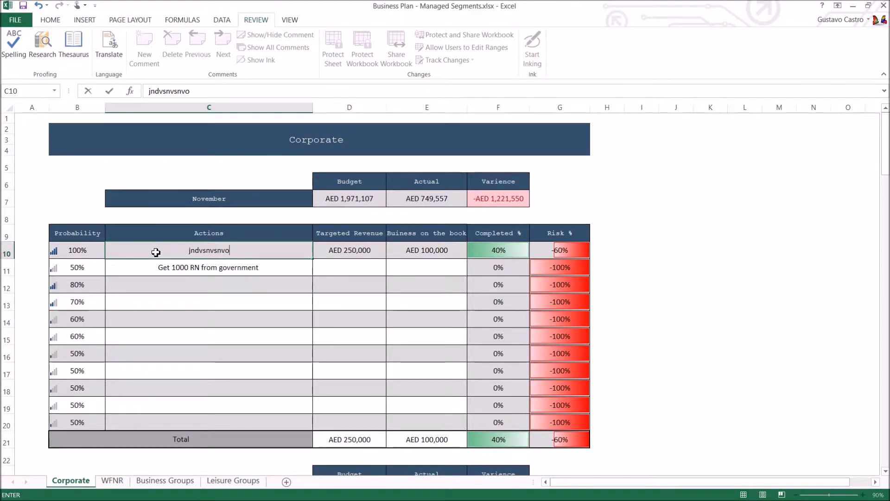
key("BackSpace")
key("BackSpace")
key("BackSpace")
key("BackSpace")
key("BackSpace")
key("BackSpace")
key("BackSpace")
key("BackSpace")
key("BackSpace")
key("BackSpace")
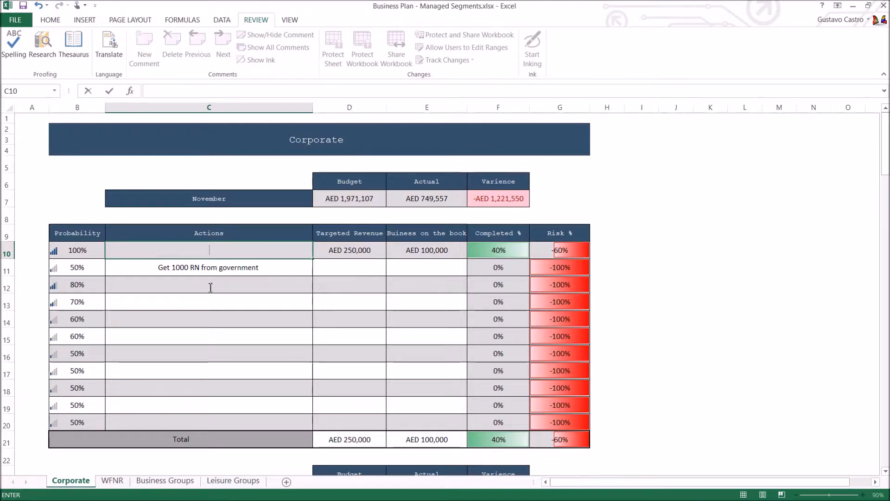
left_click(229, 270)
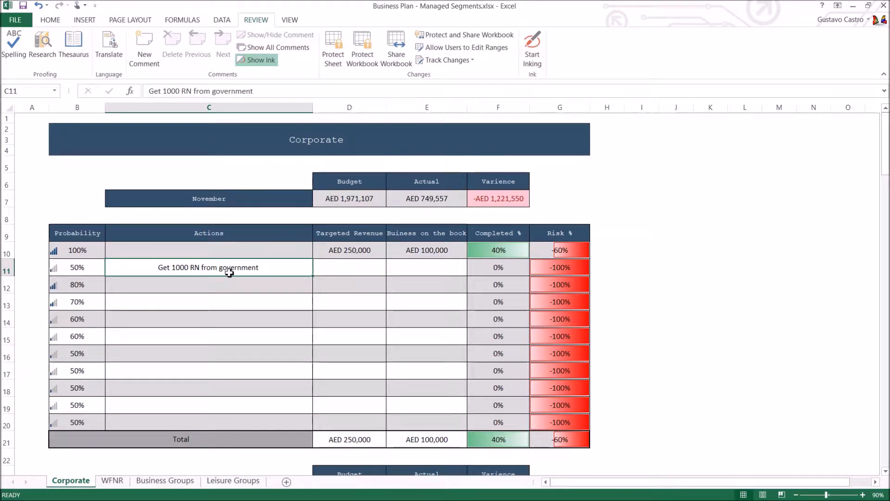
key("Delete")
Step: Enter the action "Get 400 RN from Pharma companies" in C10, the first November action row
left_click(231, 256)
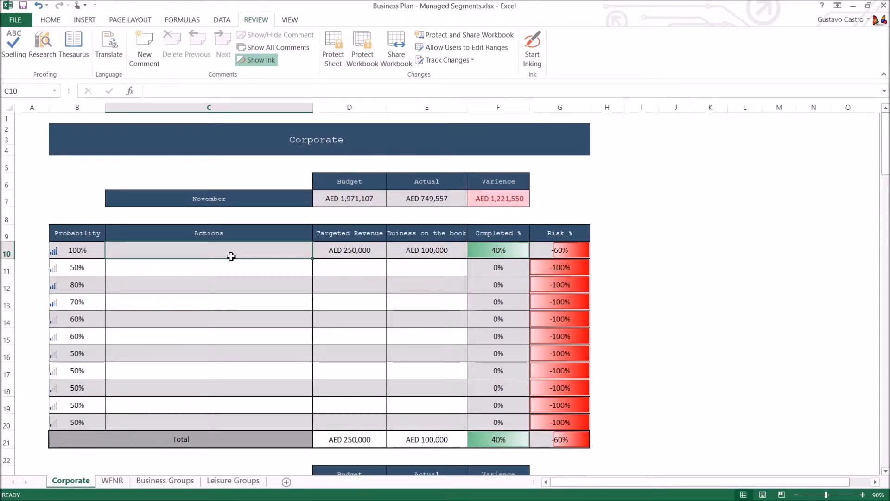
type("Get")
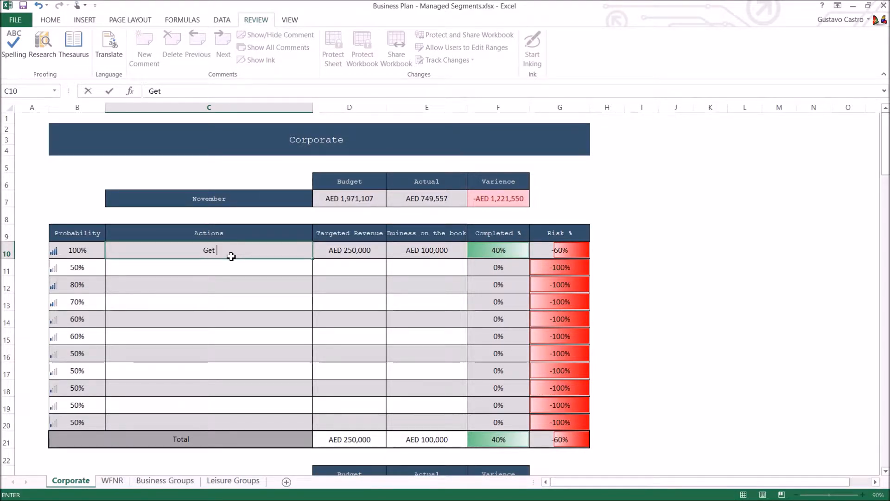
type(" 400 R")
type("from ")
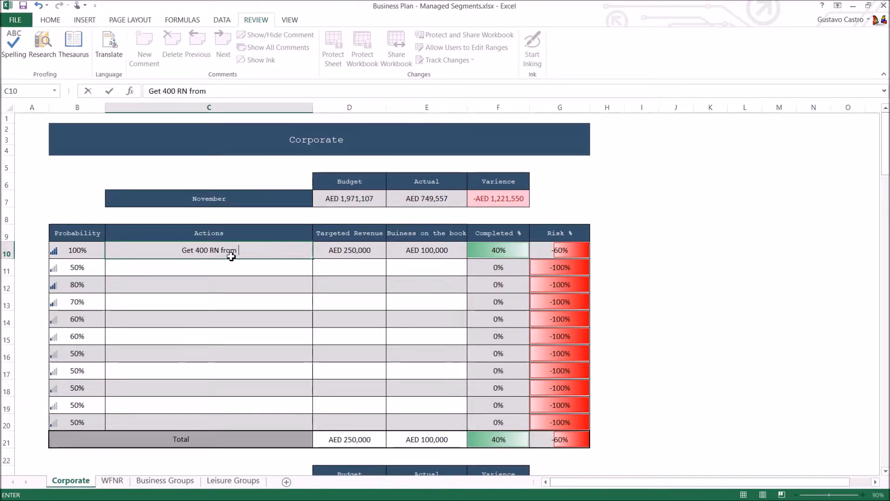
type("Pharma companies")
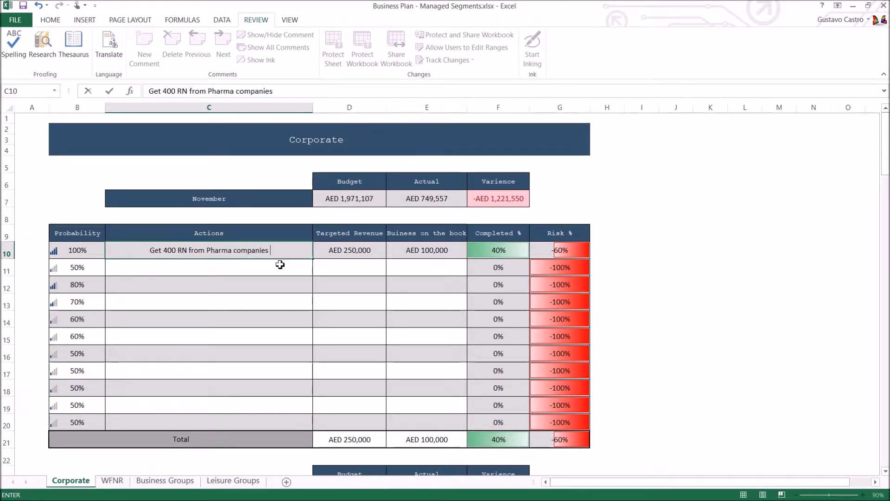
key("Return")
Step: Set the targeted revenue of the Pharma companies action in D10 to 20,000
left_click(340, 246)
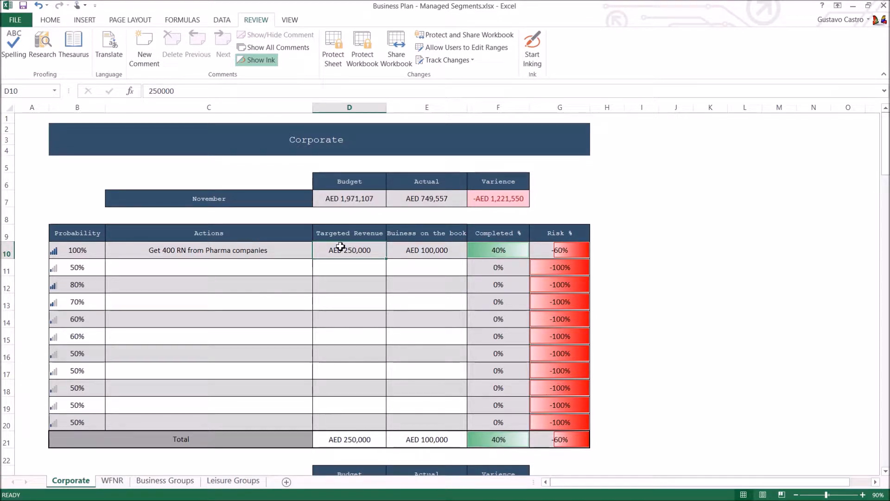
key("Down")
key("Up")
key("Left")
key("Right")
type("20,000")
key("Return")
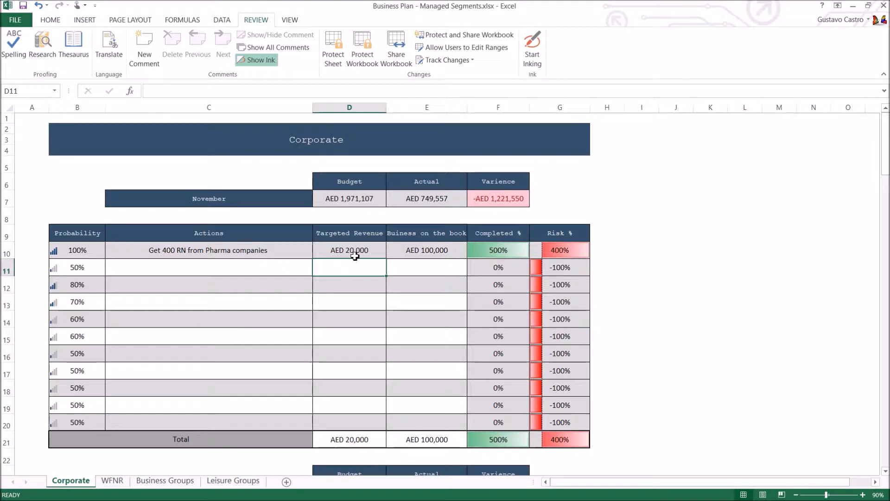
Step: Correct the targeted revenue of the Pharma companies action in D10 to 200000
left_click(355, 257)
type("200000")
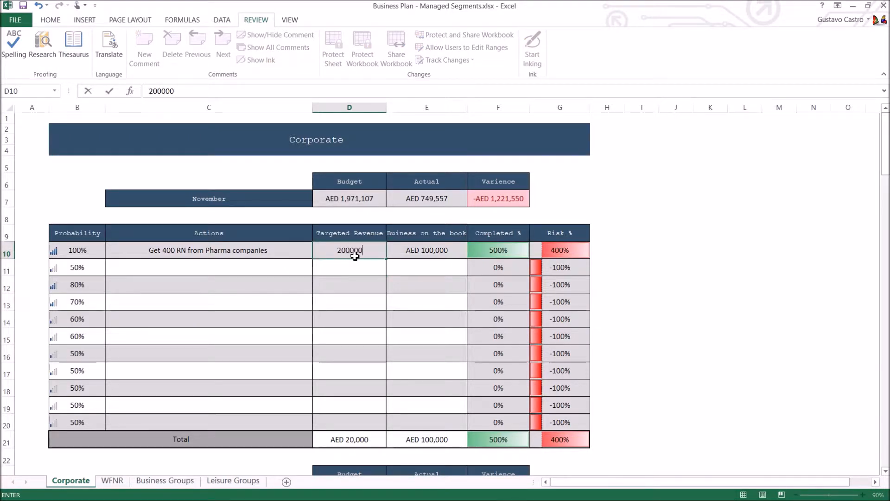
key("Return")
left_click(355, 256)
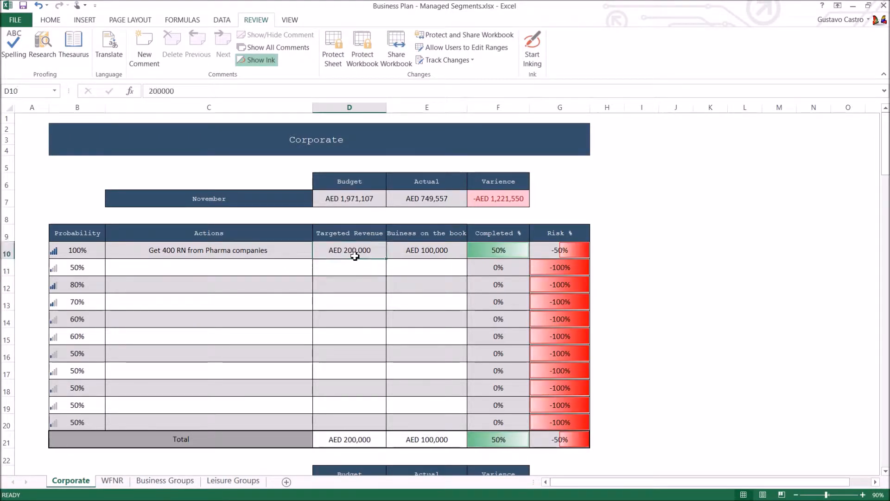
Step: Set the business on the book for the Pharma companies action in E10 to 50000
key("Right")
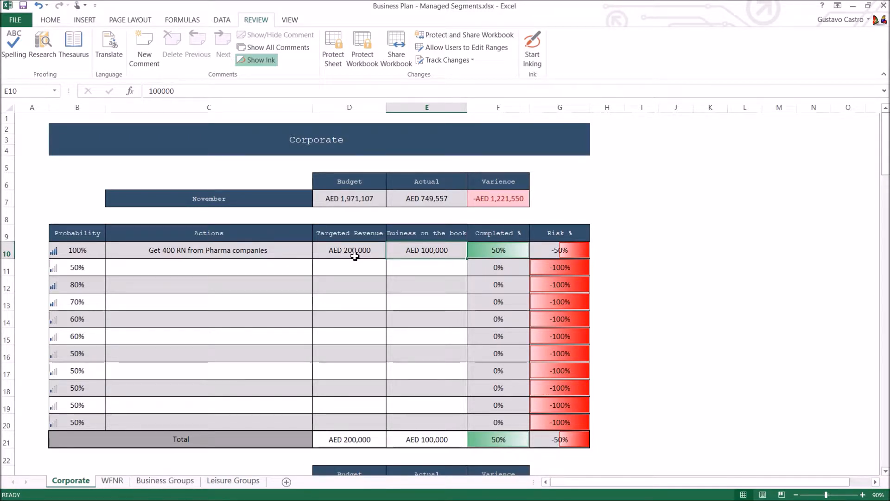
left_click(431, 206)
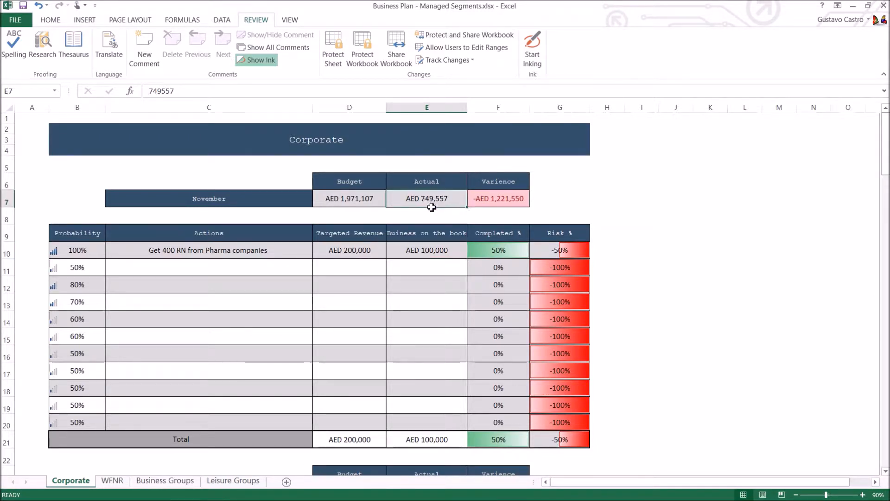
left_click(434, 250)
left_click(434, 207)
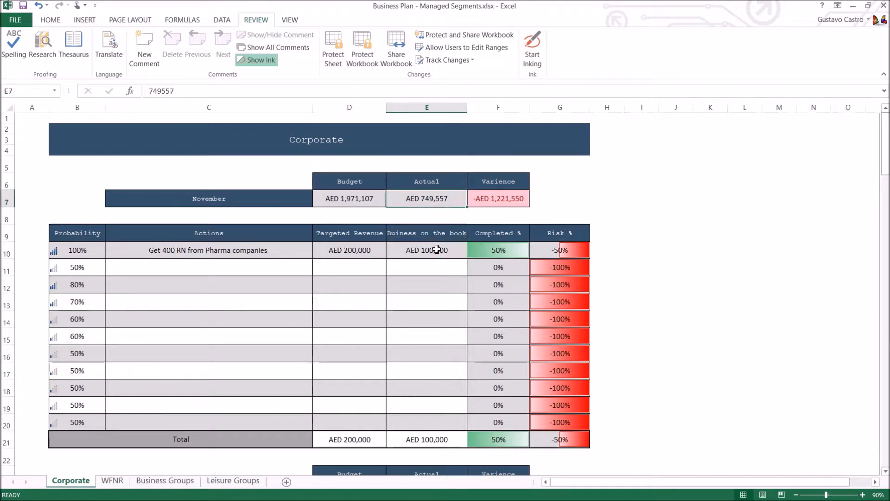
left_click(431, 273)
left_click(443, 252)
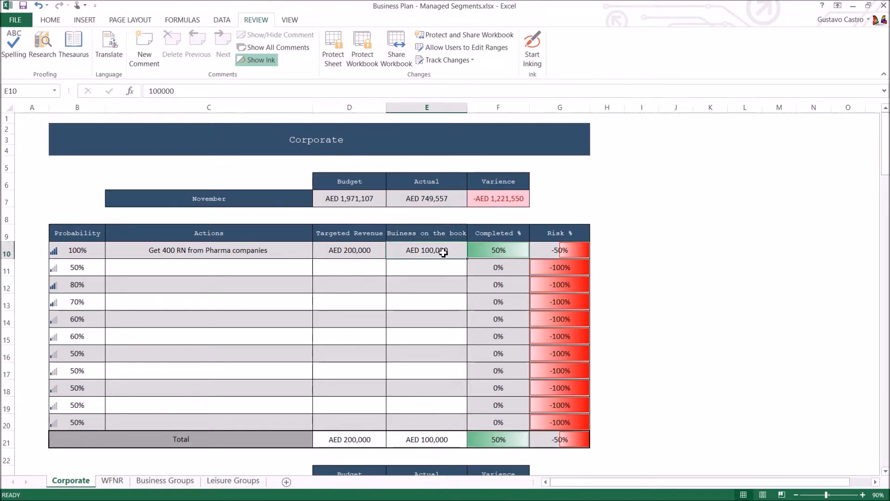
type("500")
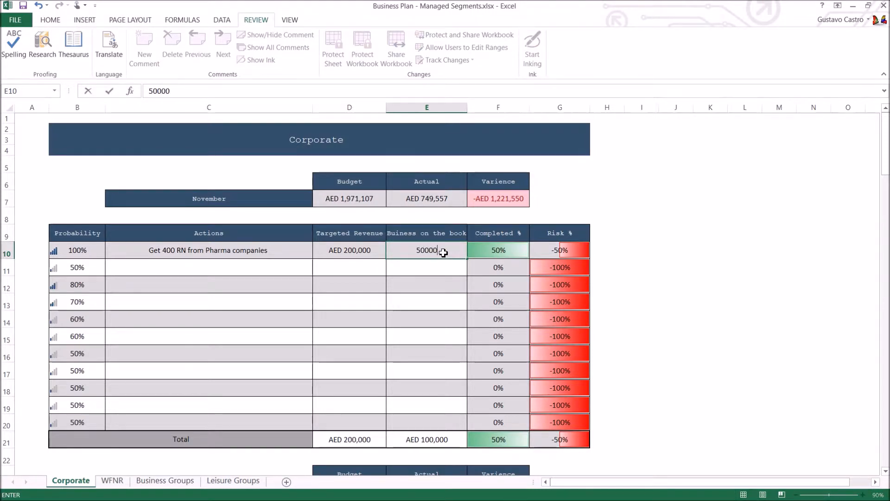
key("Return")
Step: Examine how Completed % and Risk % in row 10 follow from the targeted revenue and the business on the book
left_click(496, 249)
left_click(502, 237)
left_click(503, 250)
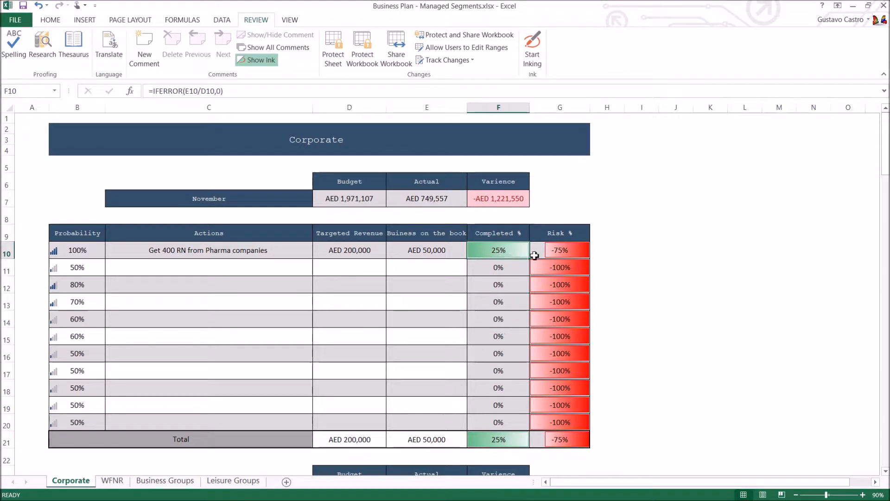
left_click(563, 232)
left_click(561, 251)
left_click(260, 250)
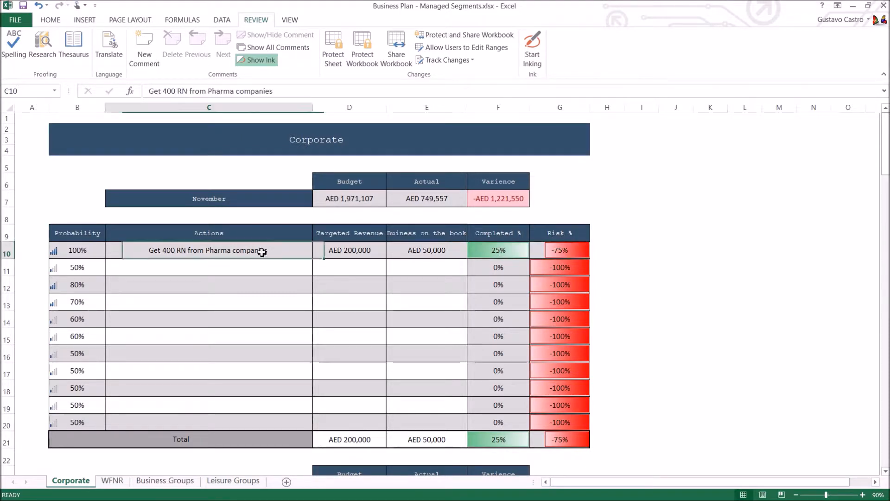
left_click(534, 252)
left_click(408, 251)
left_click(482, 253)
left_click(372, 257)
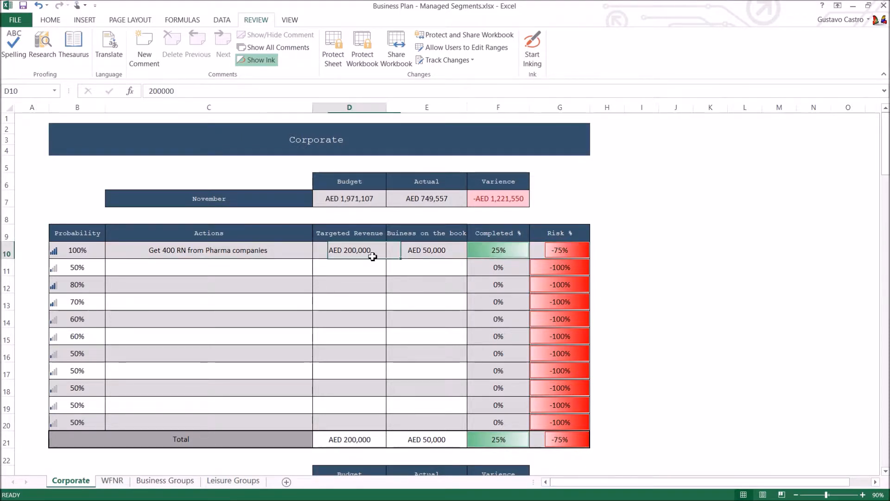
left_click(423, 250)
left_click(378, 252)
left_click(483, 253)
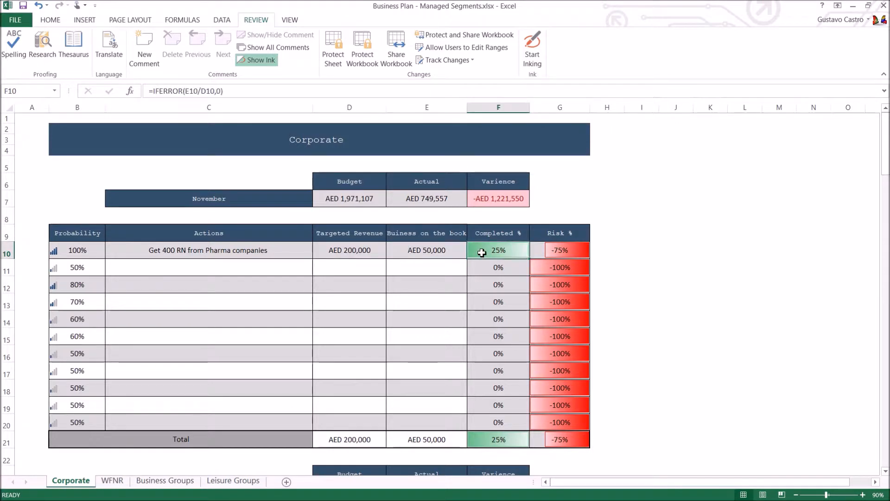
left_click(548, 250)
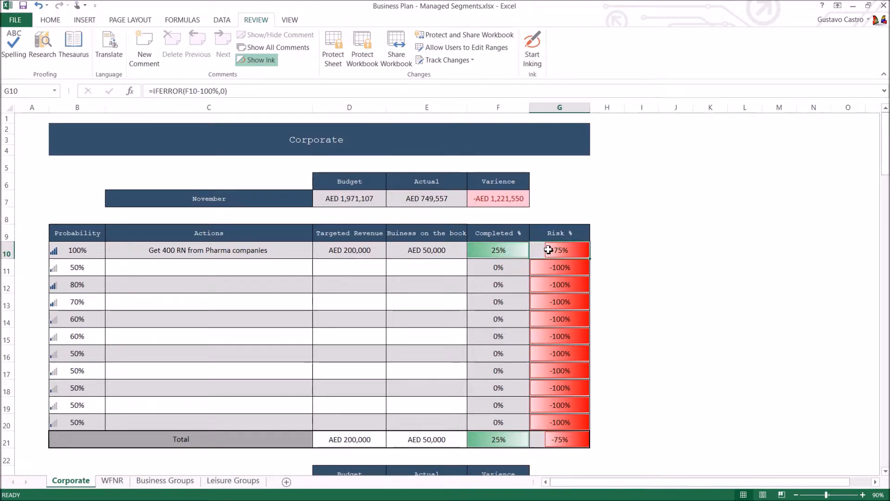
left_click(359, 253)
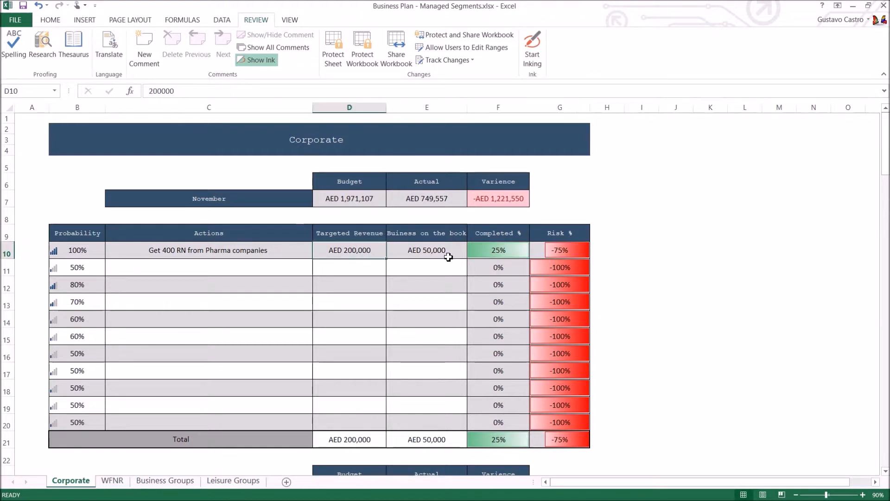
Step: Set the business on the book in E10 to 200,000 and check the row's Completed % and Risk %
left_click(445, 259)
type("200,000")
key("Return")
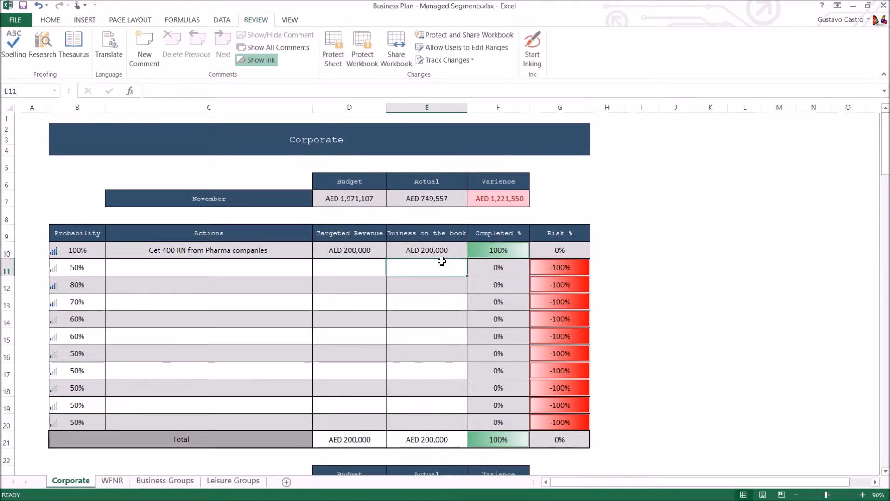
left_click(517, 250)
left_click(560, 251)
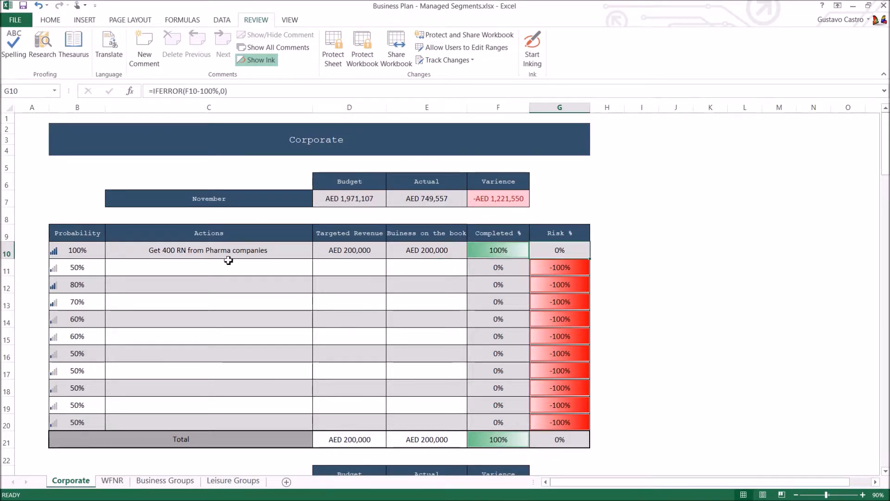
Step: Go through the empty action cells from C11 down to C19 and back up to the Pharma companies action
left_click(211, 269)
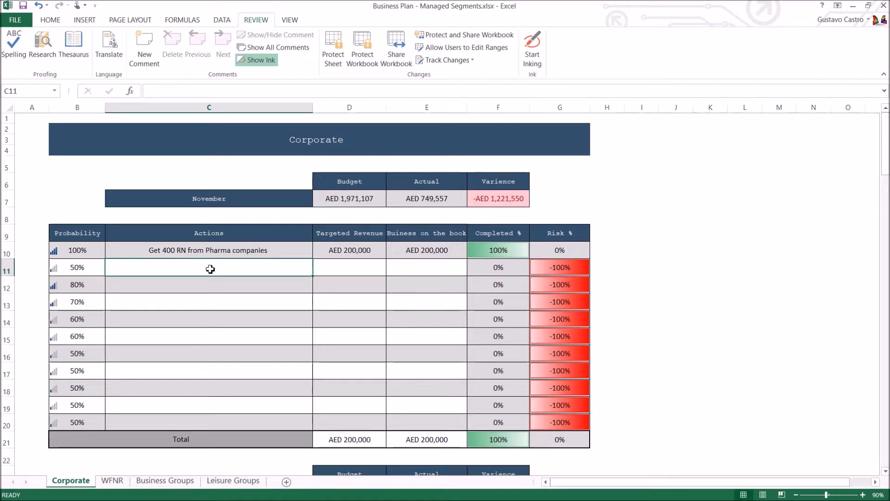
key("Down")
key("Down")
key("Up")
left_click(211, 269)
key("Down")
key("Down")
key("Down")
key("Down")
key("Down")
key("Down")
key("Down")
key("Down")
key("Down")
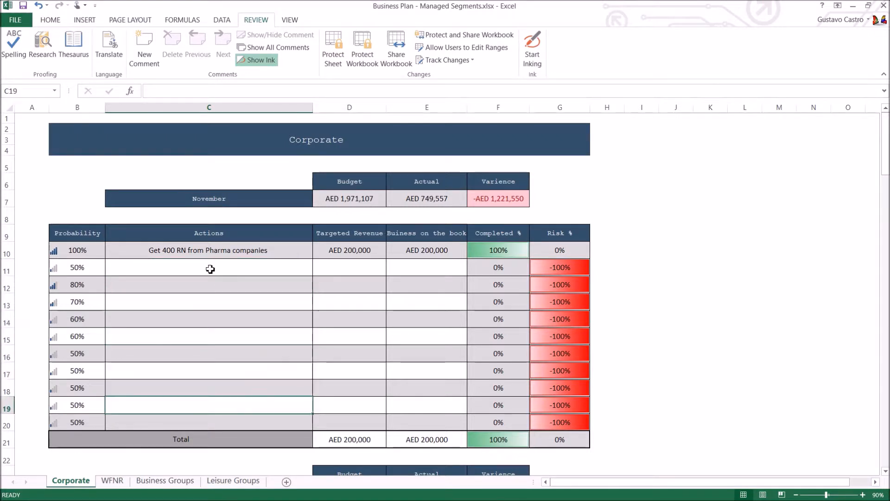
key("Up")
key("Up")
key("Up")
key("Up")
key("Up")
key("Up")
key("Up")
key("Up")
key("Up")
key("Up")
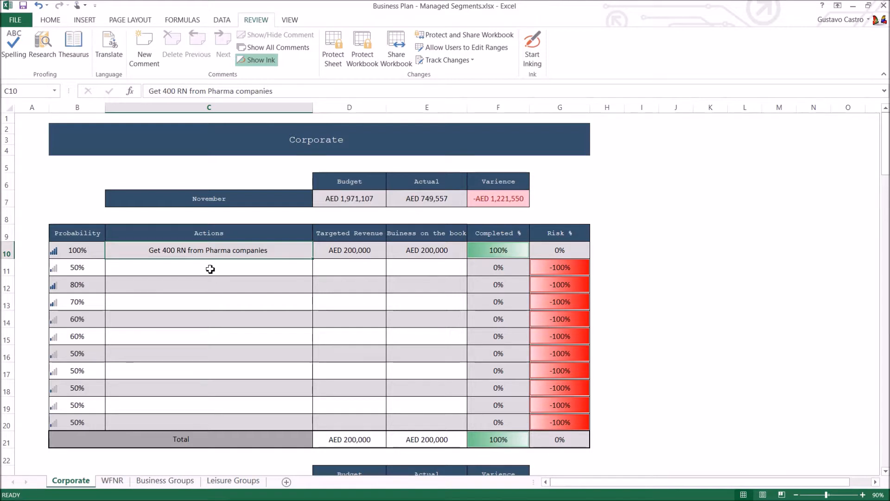
Step: Highlight the whole of row 20, the last action row above the Total, and then clear the selection
left_click(7, 423)
left_click(293, 408)
left_click(641, 386)
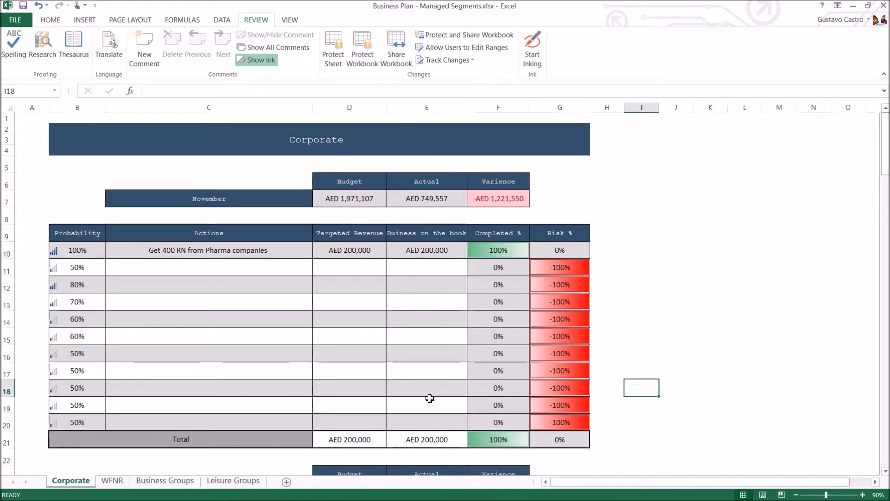
left_click(6, 425)
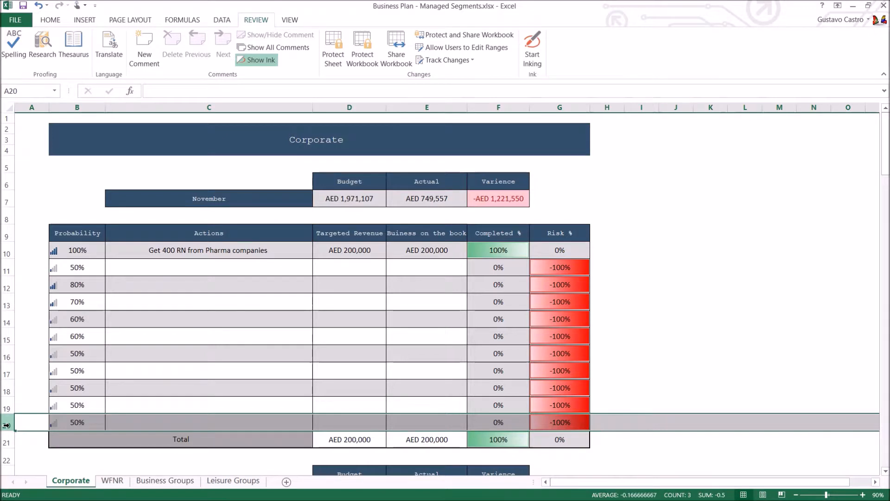
left_click(637, 371)
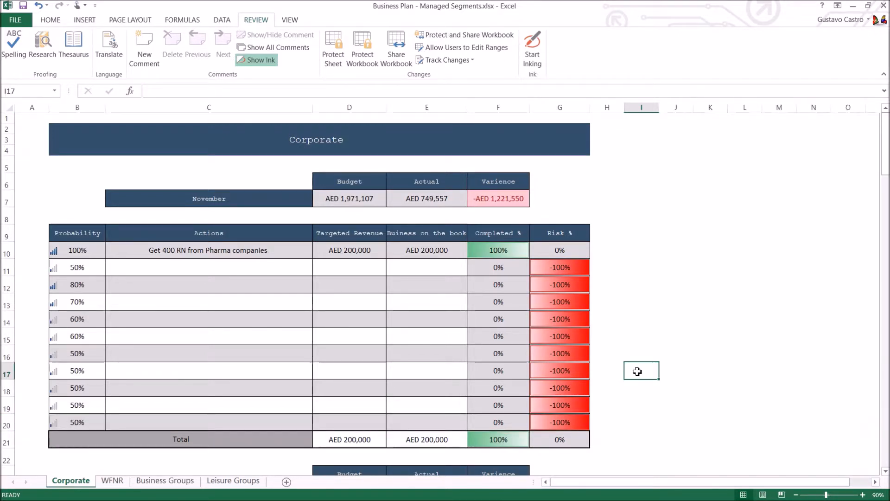
left_click(632, 401)
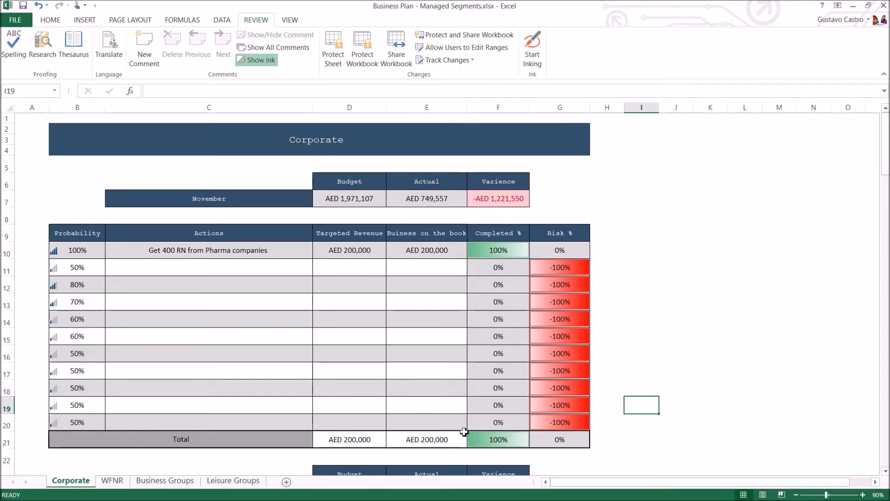
Step: Inspect the formula behind the targeted revenue total in D21 and view the November budget in D7
double_click(367, 439)
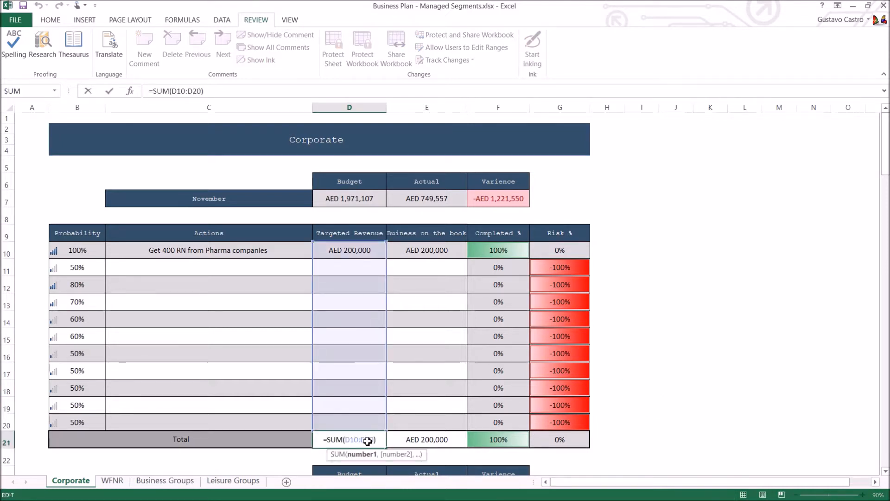
key("Escape")
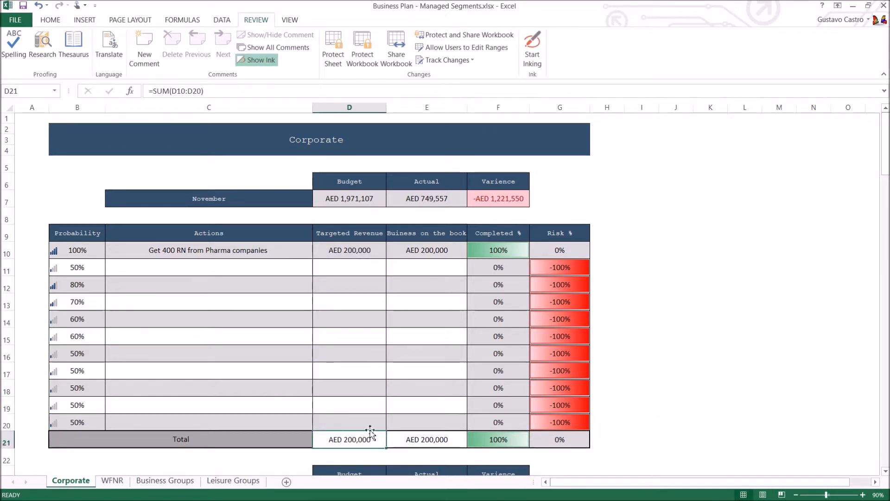
left_click(369, 200)
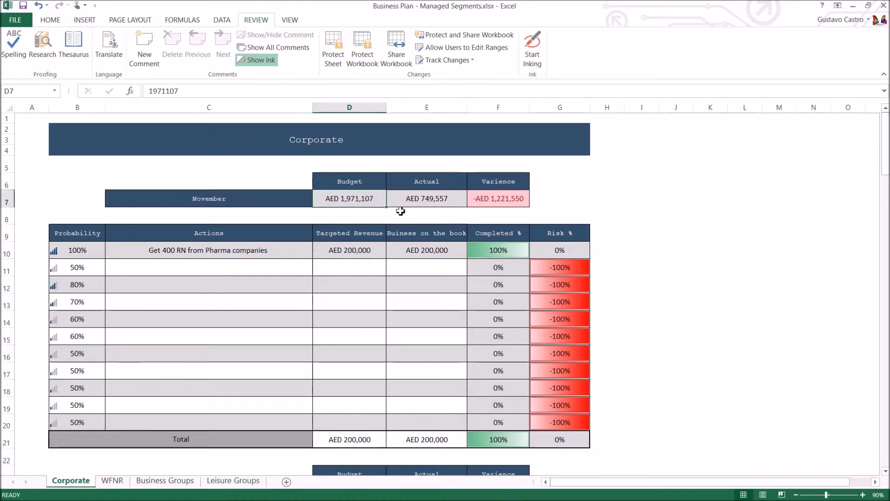
Step: Inspect the formula behind the business on the book total in E21 and the empty revenue cells above it
left_click(601, 214)
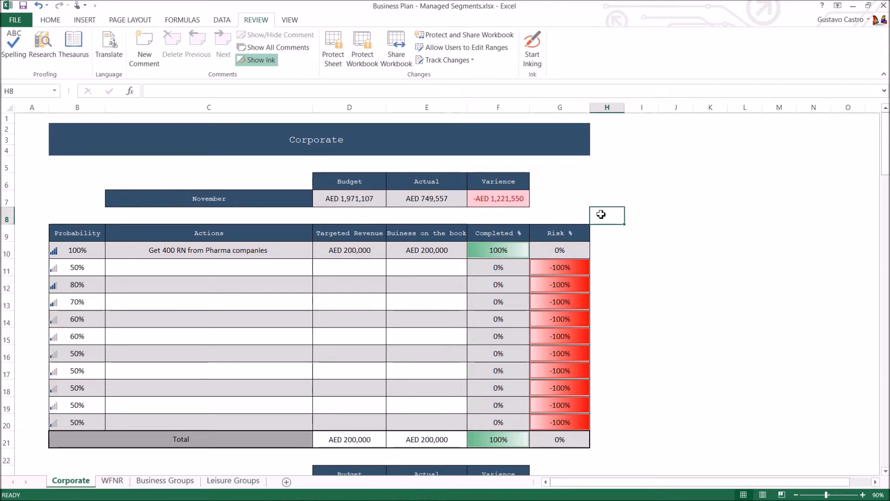
left_click(432, 268)
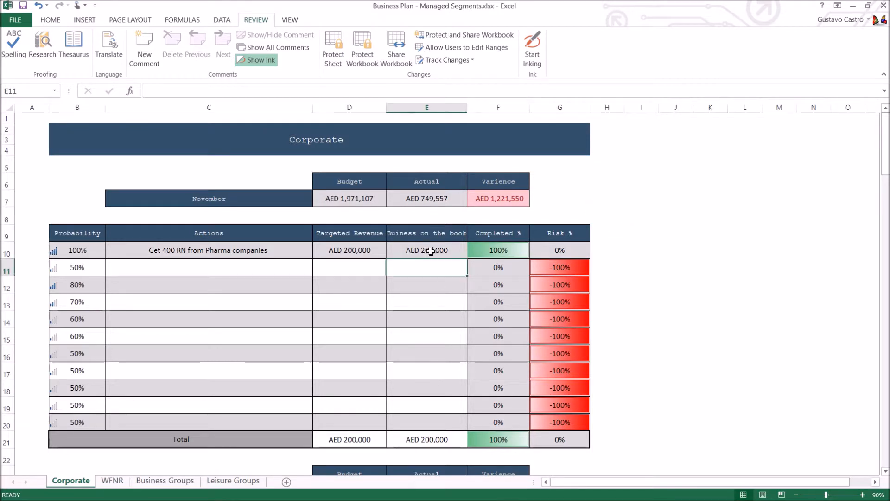
left_click(435, 453)
double_click(433, 439)
left_click(439, 266)
left_click(369, 284)
left_click(408, 441)
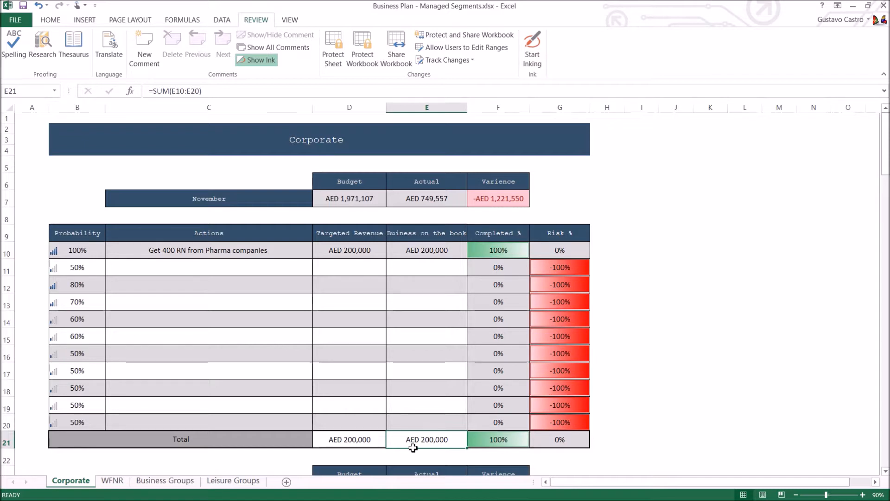
Step: Highlight the business on the book column from E10 down to the Total row and return to the total in E21
left_click(442, 418)
left_click(439, 393)
left_click(425, 437)
left_click_drag(439, 253, 433, 438)
left_click(433, 438)
Step: Compare the November actual in E7 with the revenue totals in row 21, and then move off the table
left_click(438, 200)
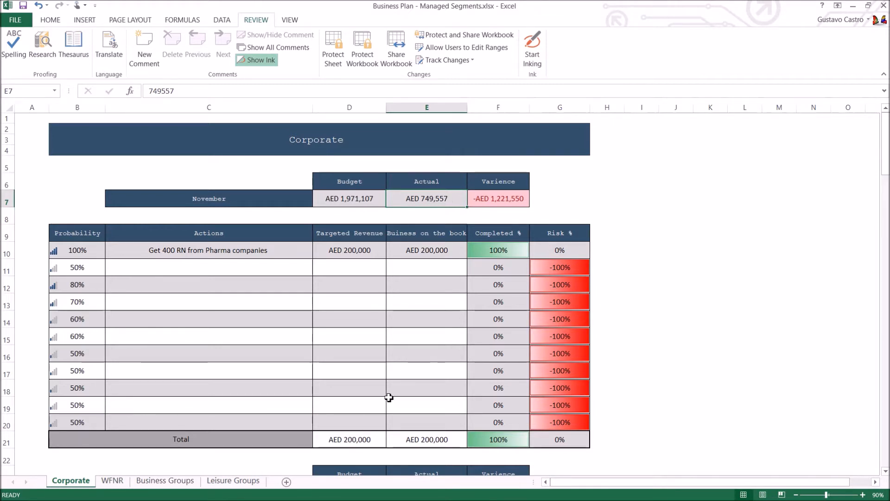
left_click(361, 439)
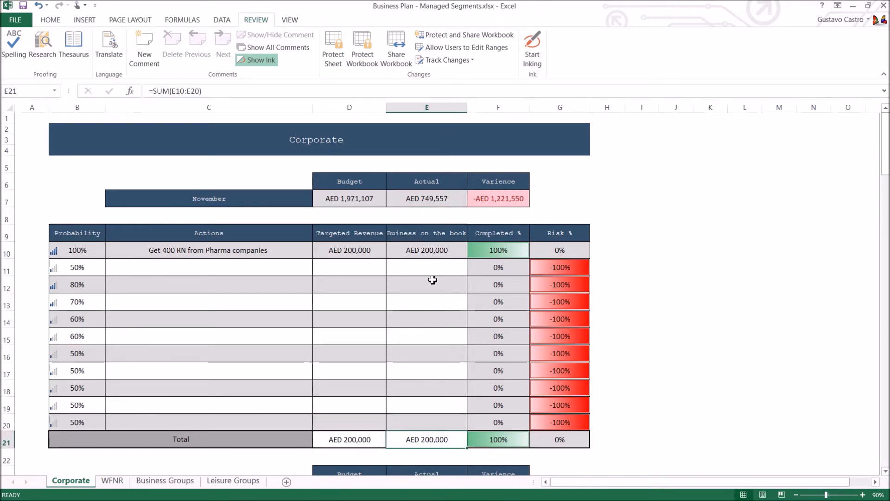
left_click(434, 204)
left_click(644, 238)
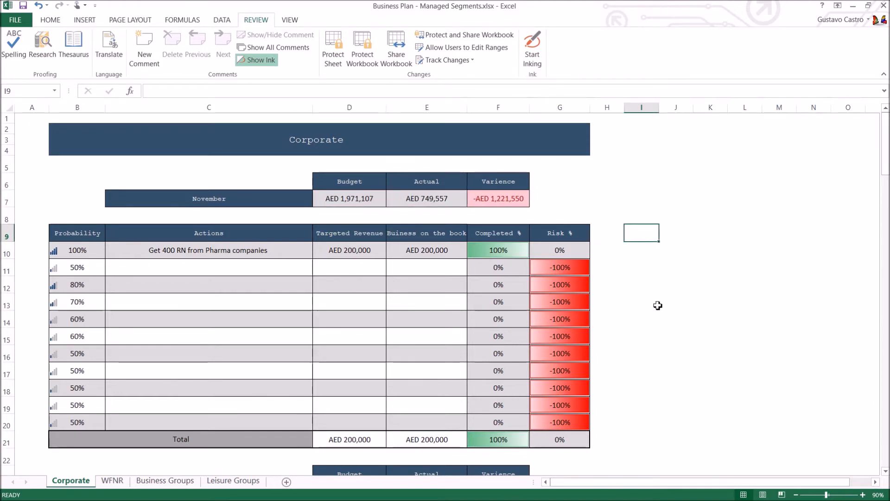
Step: Look through the December and January action tables on the Corporate sheet and return to the November table
scroll(658, 306, "down", 5)
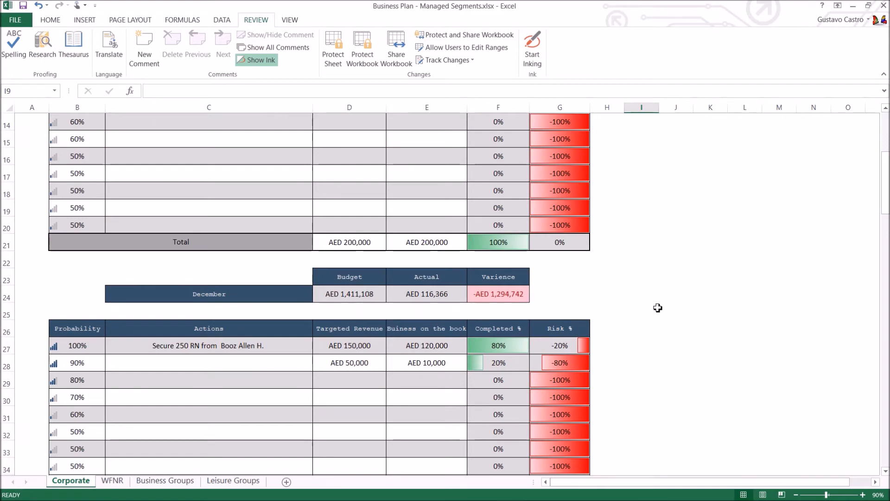
scroll(658, 308, "down", 6)
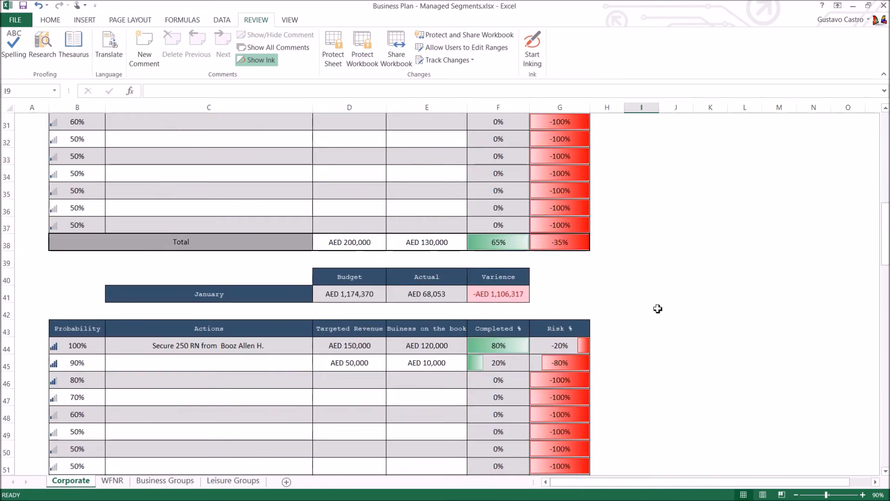
scroll(658, 308, "down", 1)
scroll(654, 304, "up", 3)
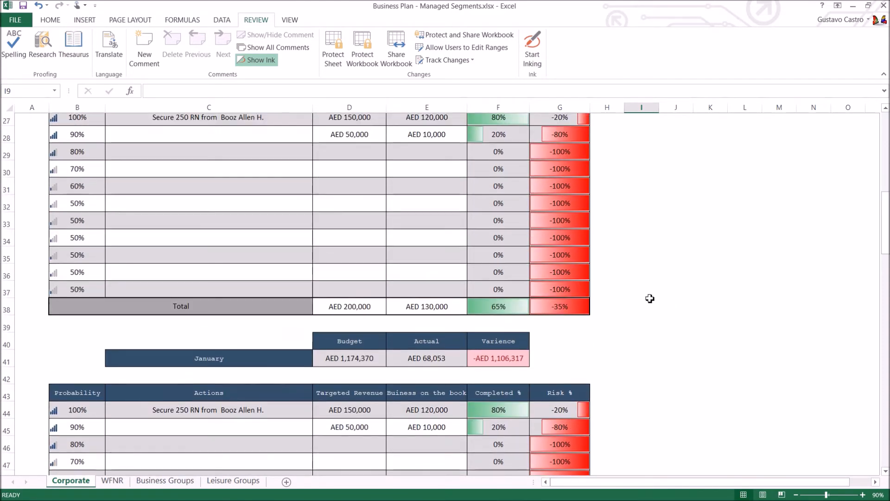
scroll(650, 298, "up", 8)
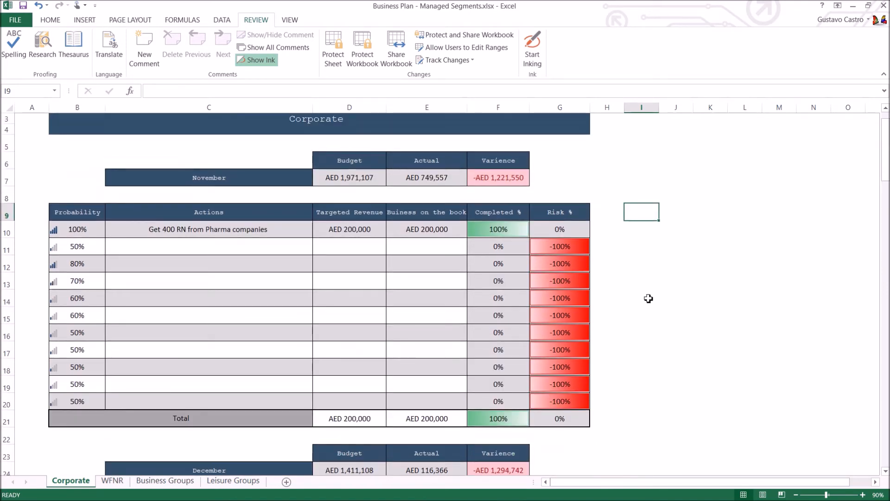
Step: Switch to the MEA 2018 Business Plan Supporting Docs workbook and review the quarterly figures and key strategy section of its overview
key("alt+Tab")
key("alt+Tab")
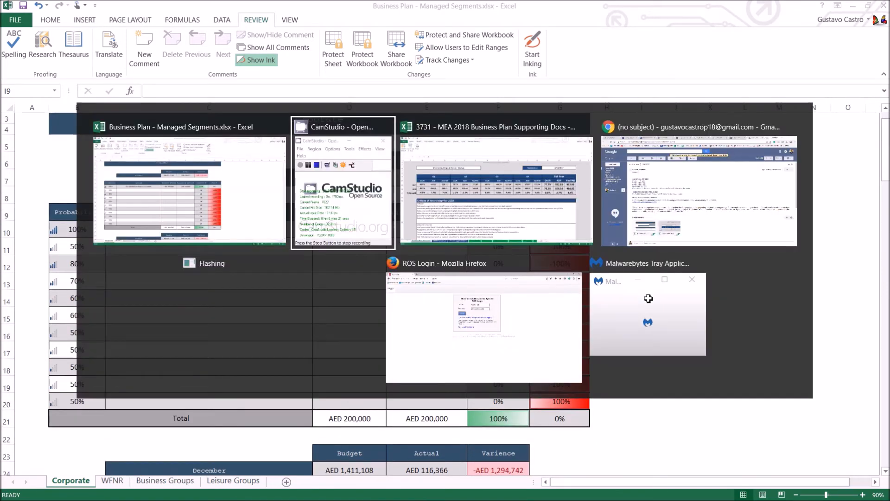
left_click(434, 329)
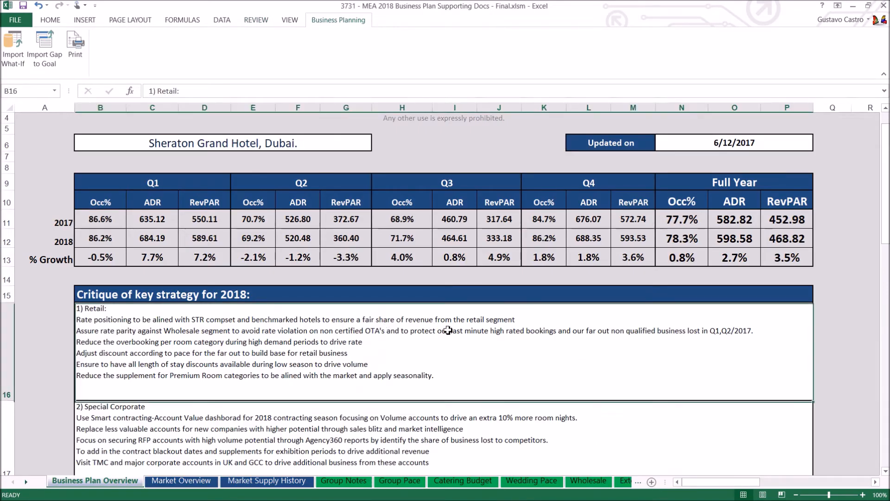
scroll(376, 309, "up", 1)
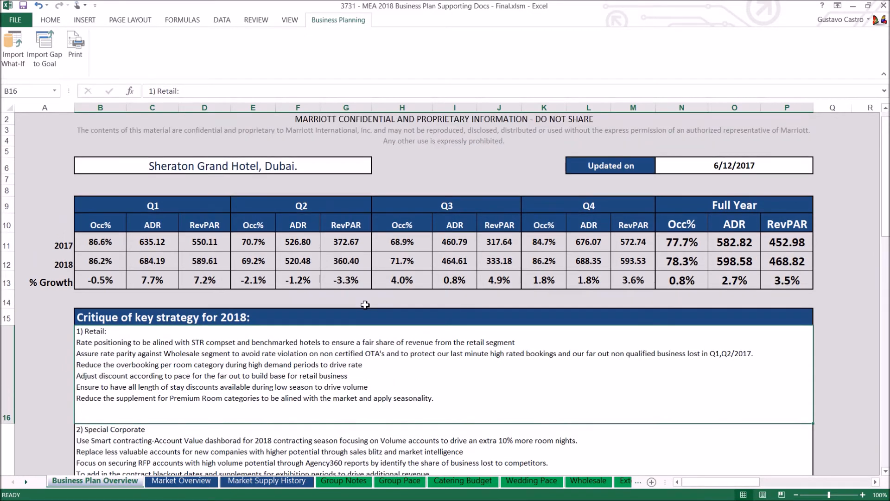
scroll(368, 305, "down", 2)
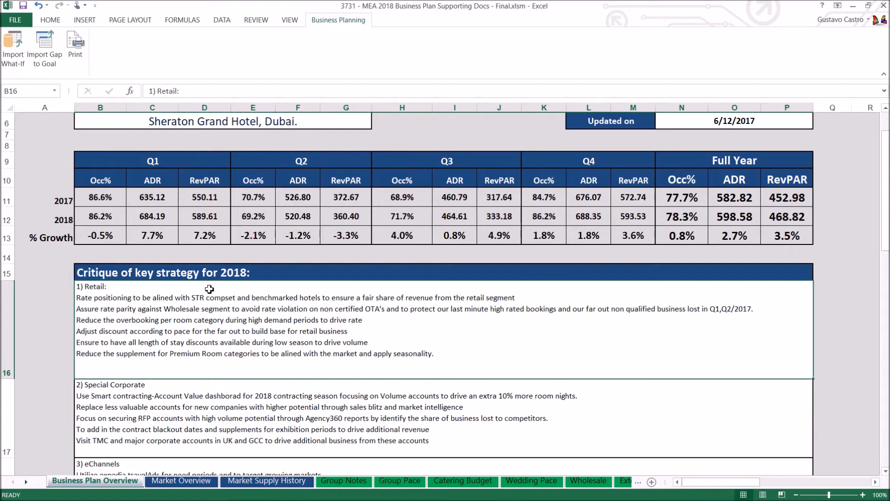
scroll(210, 289, "down", 2)
Step: Read through the 2018 strategy notes, highlighting the Special Corporate, Wholesaler / Tour Operators and Group sections
left_click(236, 303)
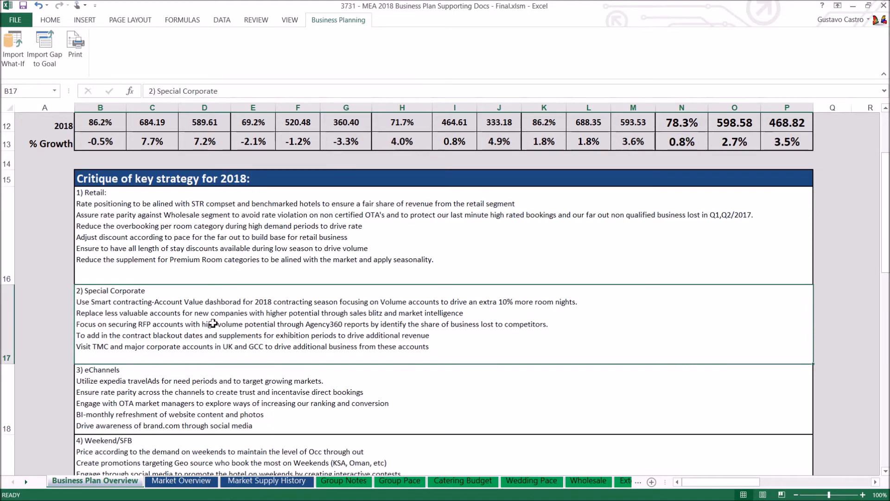
scroll(207, 326, "down", 3)
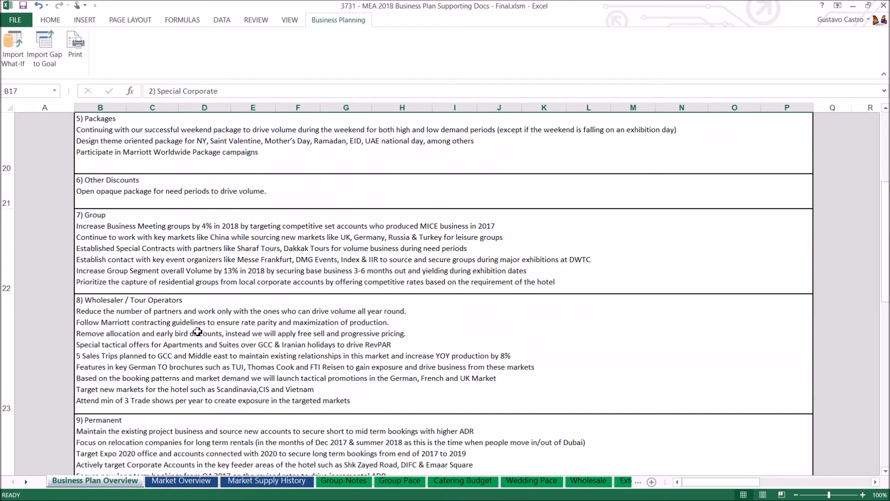
scroll(198, 331, "down", 3)
scroll(202, 323, "up", 2)
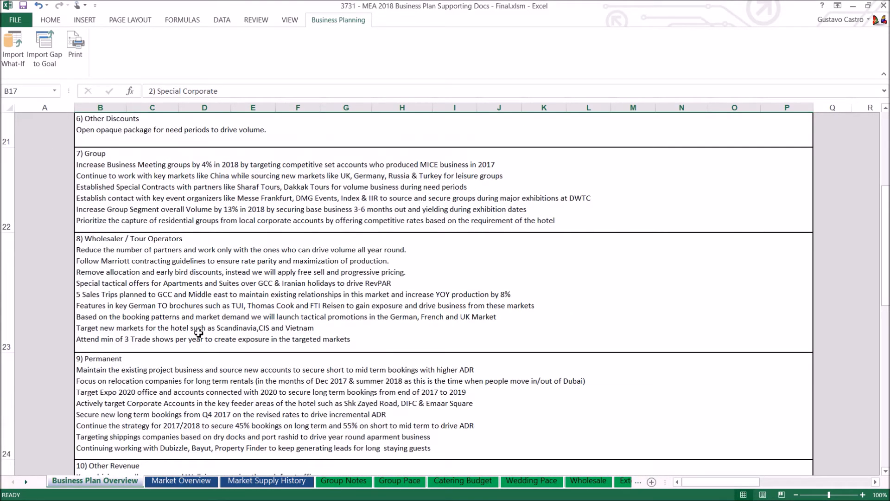
left_click(151, 282)
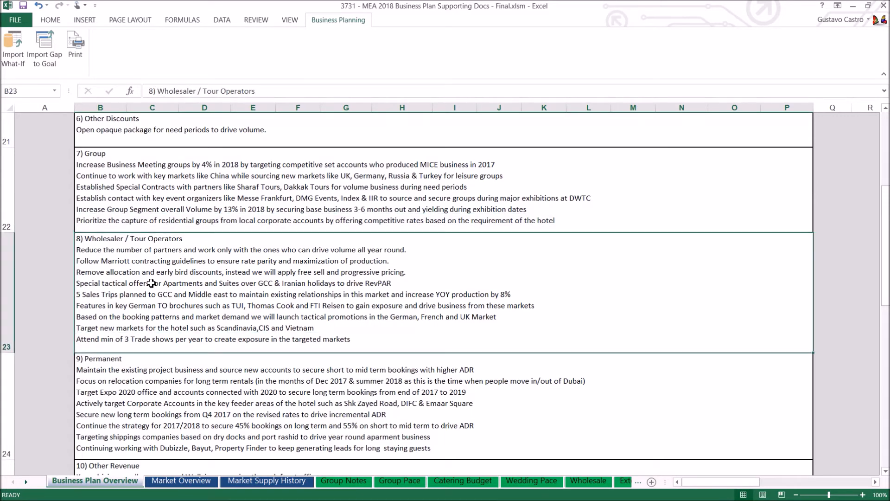
left_click(201, 208)
scroll(224, 226, "up", 1)
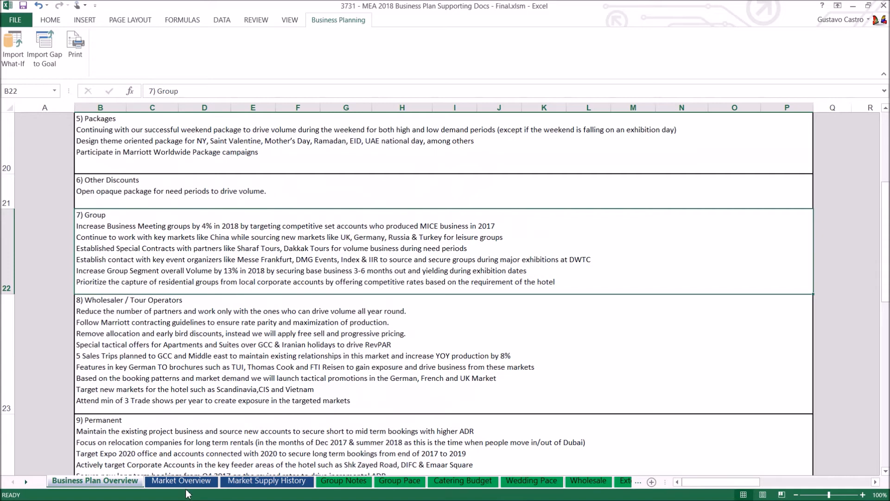
Step: Open the Group Notes sheet and go through the 2018 group overview notes for the first three quarters
left_click(320, 483)
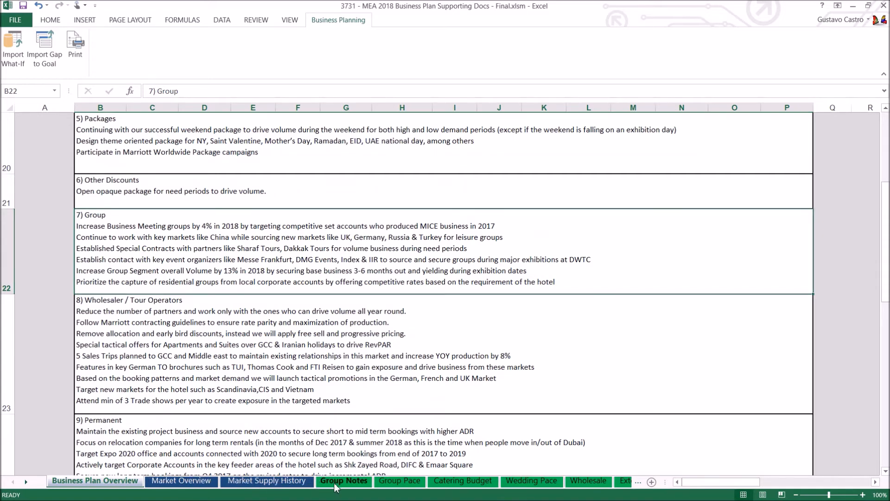
left_click(234, 240)
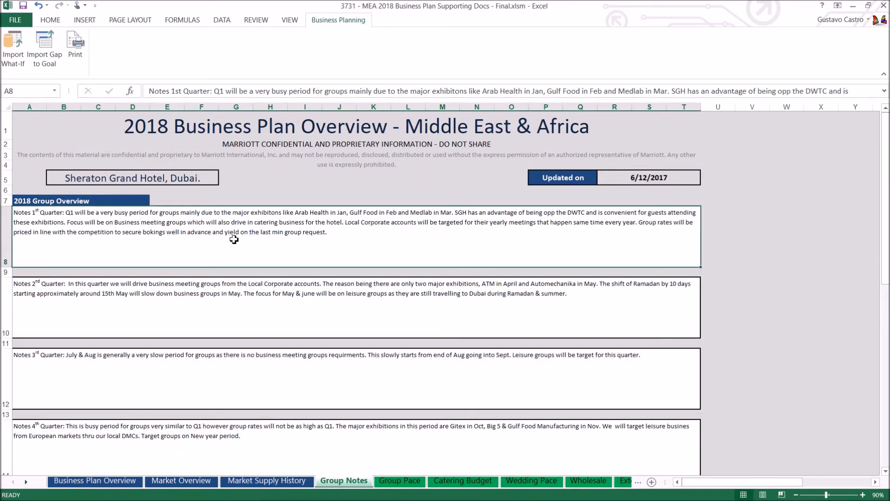
left_click(216, 300)
scroll(220, 352, "down", 1)
left_click(199, 345)
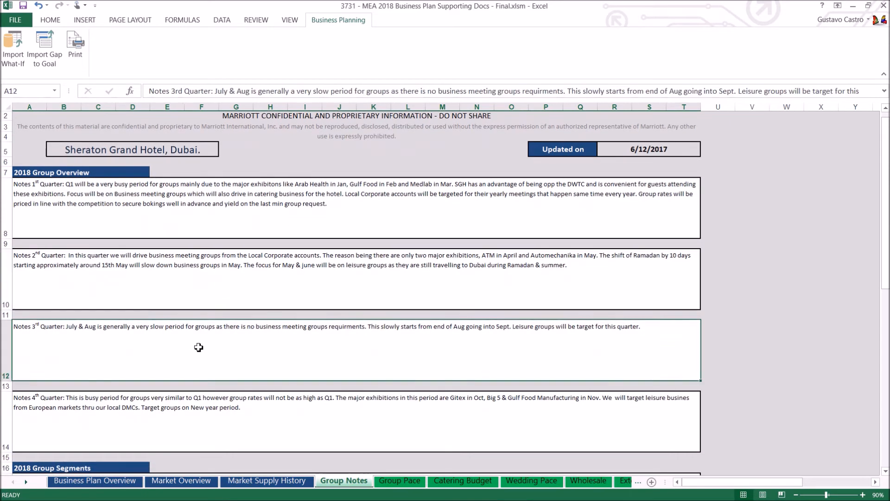
Step: Review the 2018 Group Segments notes, selecting the Corporate Group and Government/Military Group entries
scroll(201, 346, "down", 2)
scroll(199, 325, "down", 2)
left_click(179, 273)
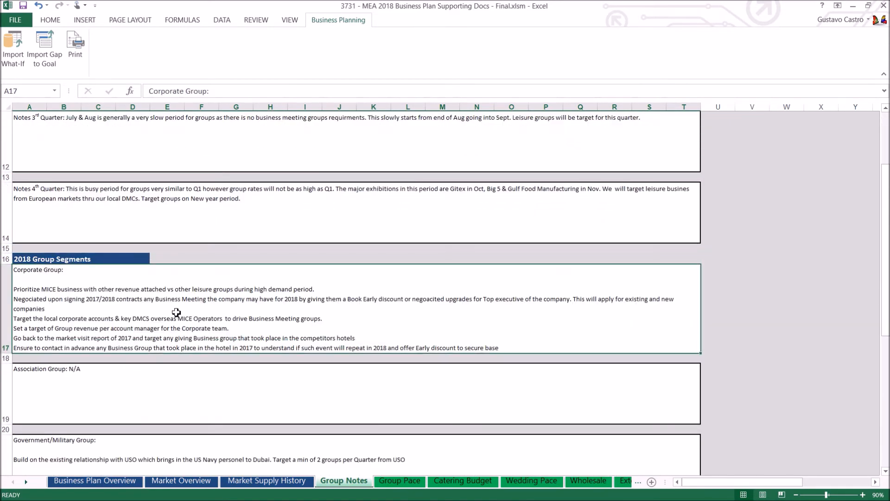
scroll(180, 297, "down", 1)
scroll(180, 318, "down", 1)
left_click(134, 312)
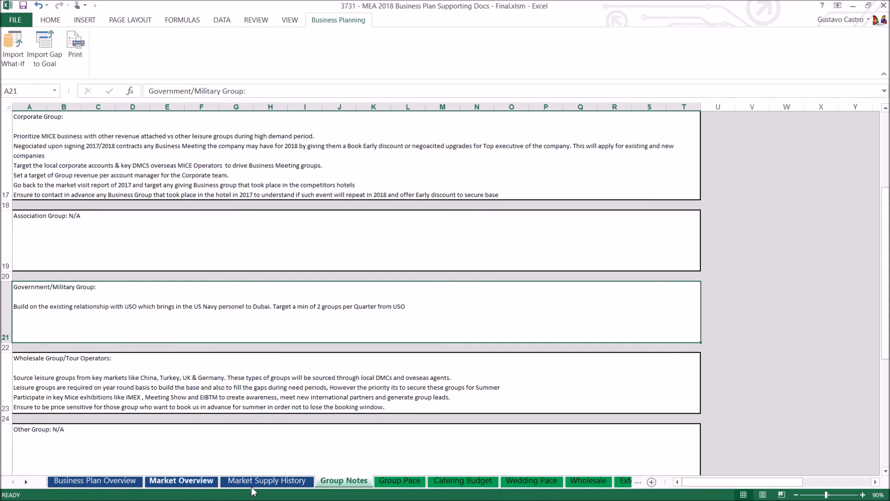
Step: Open the Wholesale sheet and look through the top accounts production table down to the new targeted accounts and back
left_click(588, 480)
scroll(457, 317, "down", 4)
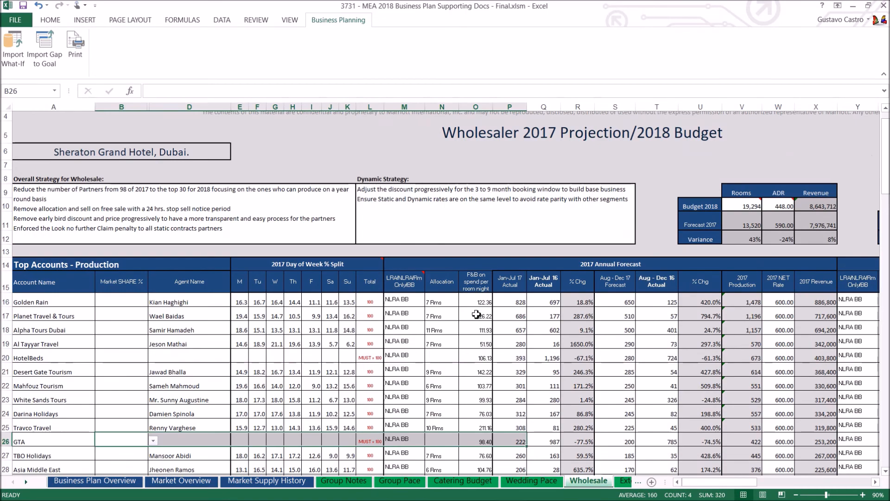
scroll(458, 317, "down", 9)
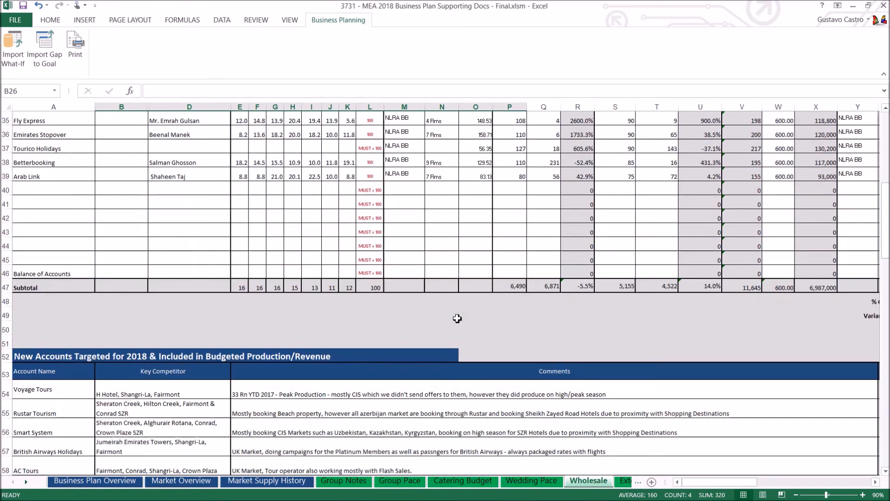
scroll(457, 318, "down", 2)
scroll(310, 336, "up", 6)
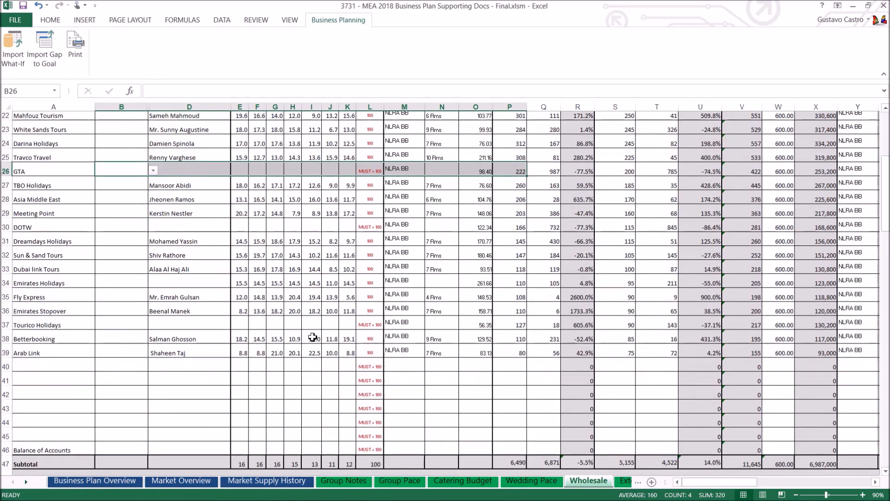
scroll(313, 337, "up", 5)
left_click(334, 299)
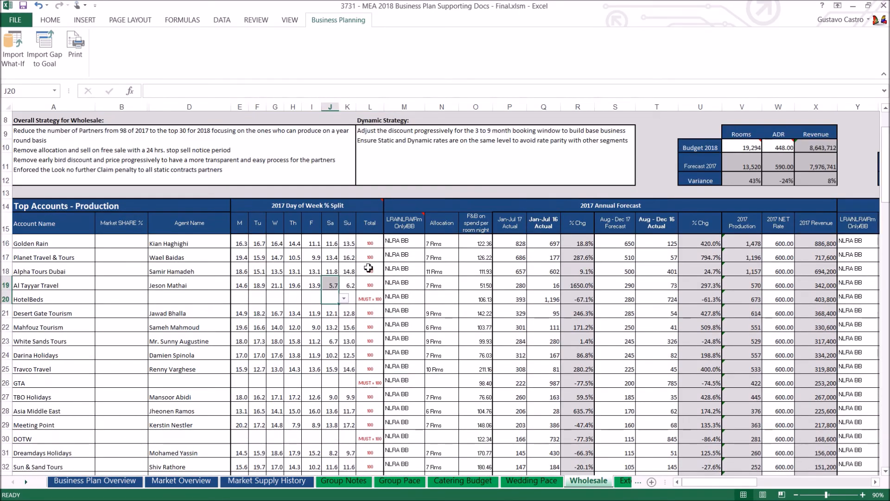